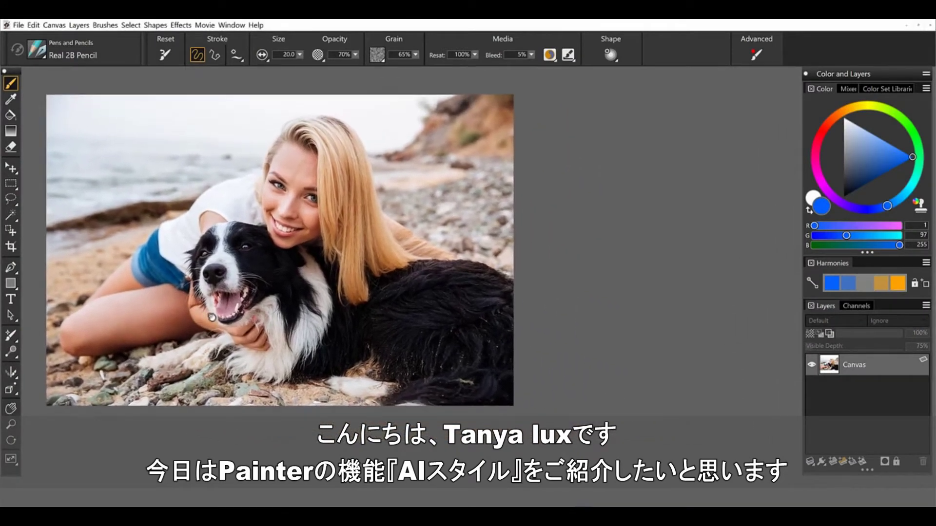
Step: Zoom in on the beach photo of the woman and dog with the Magnifier
left_click(11, 424)
left_click(376, 356)
left_click_drag(377, 357, 403, 326)
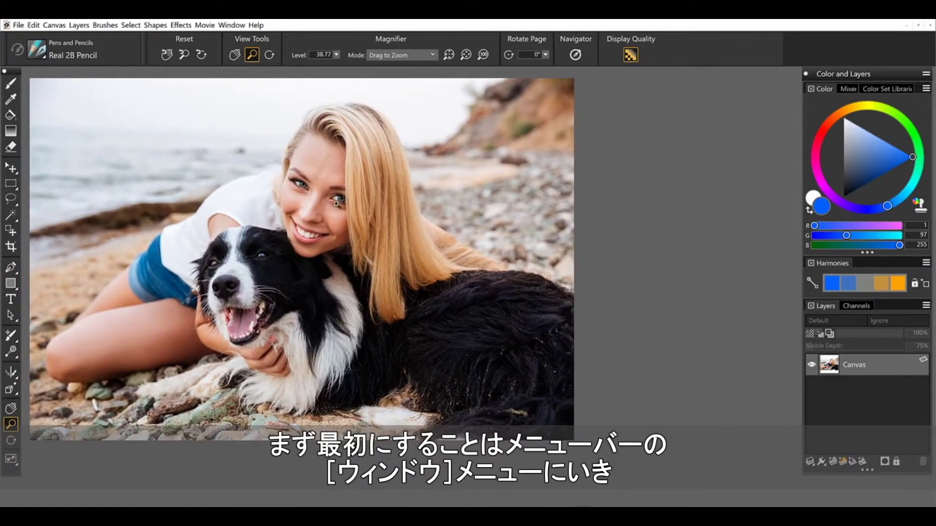
Step: Apply the Window > Layout > Photo Art layout, move its panel left, and close Clone Source
left_click(232, 26)
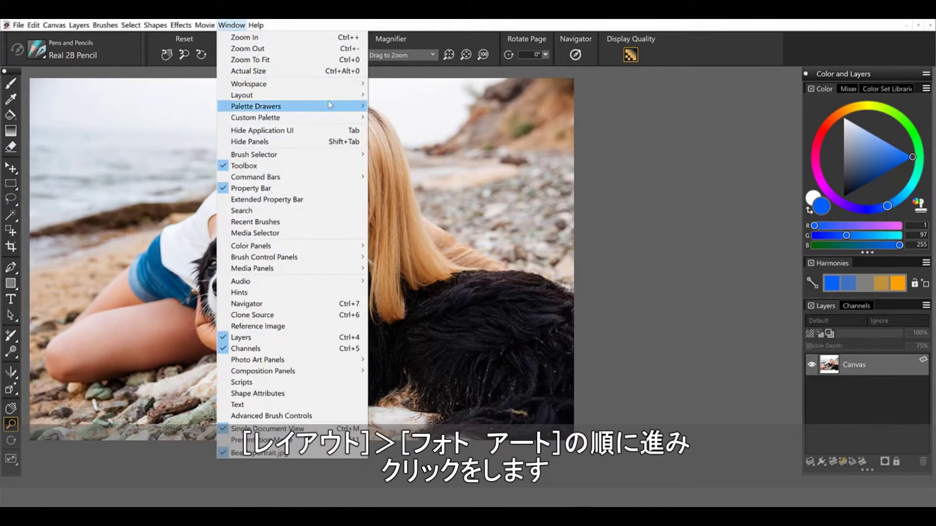
mouse_move(341, 95)
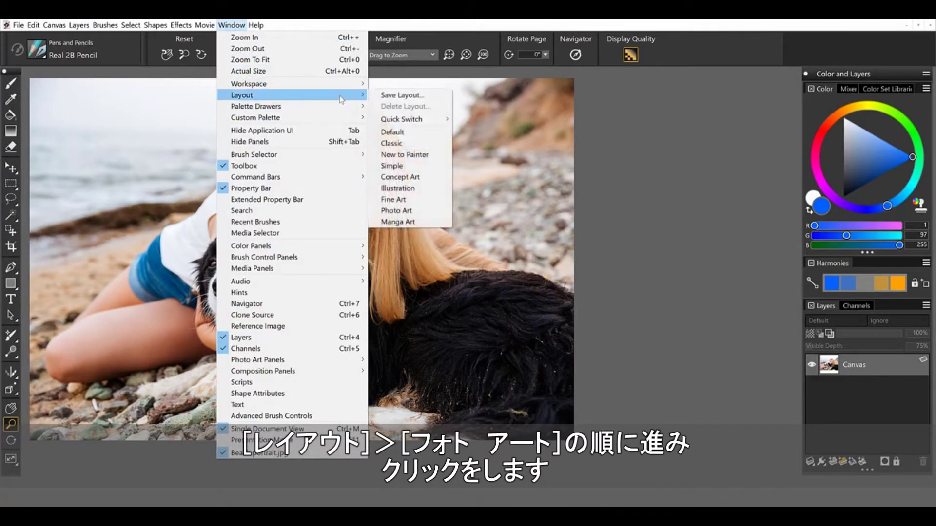
left_click(430, 212)
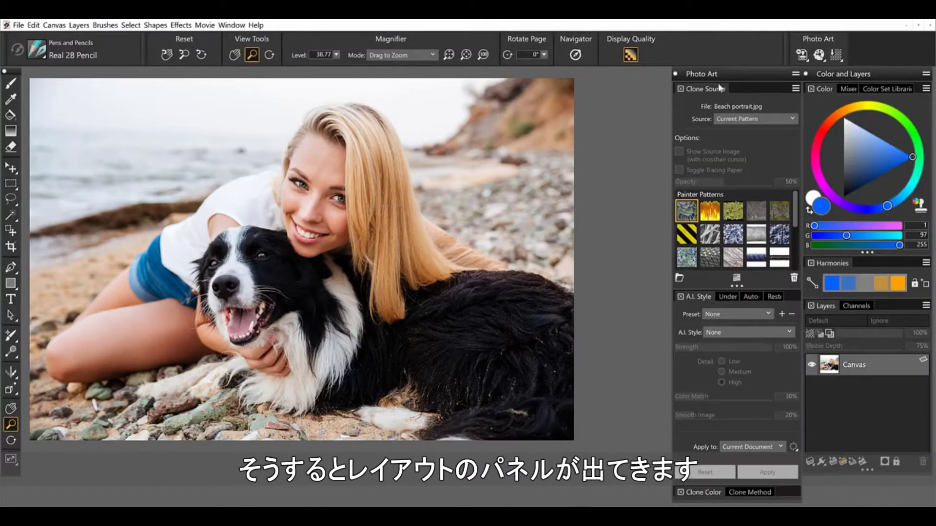
left_click_drag(734, 71, 691, 73)
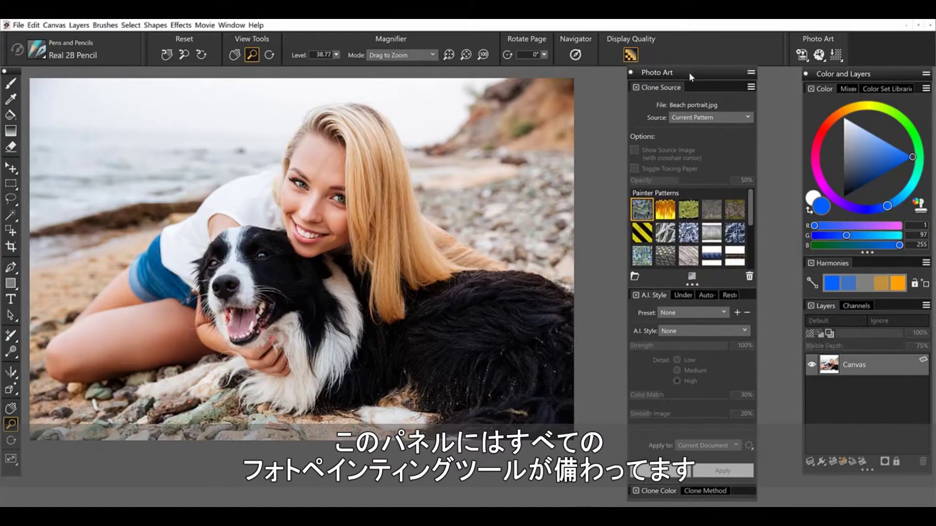
double_click(659, 88)
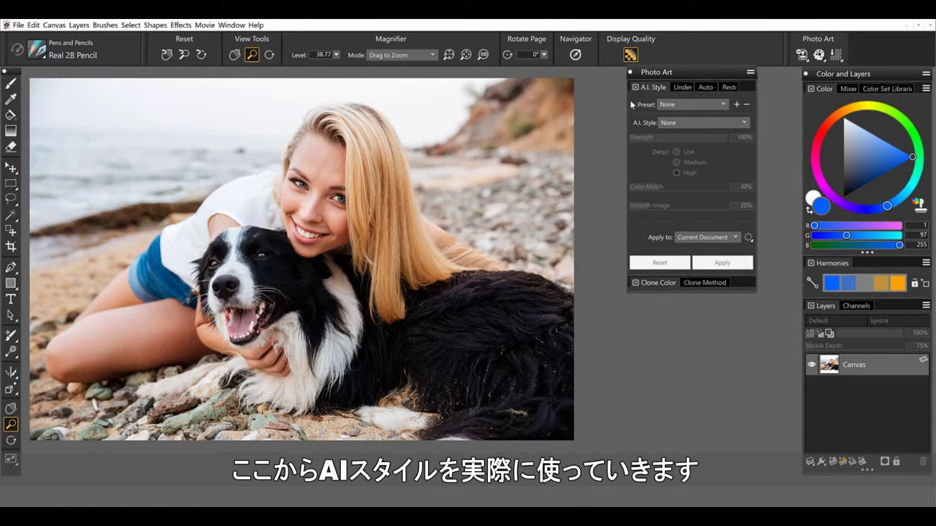
Step: Apply the Soft Portrait A.I. Style preset with Color Match at 100%
left_click(709, 107)
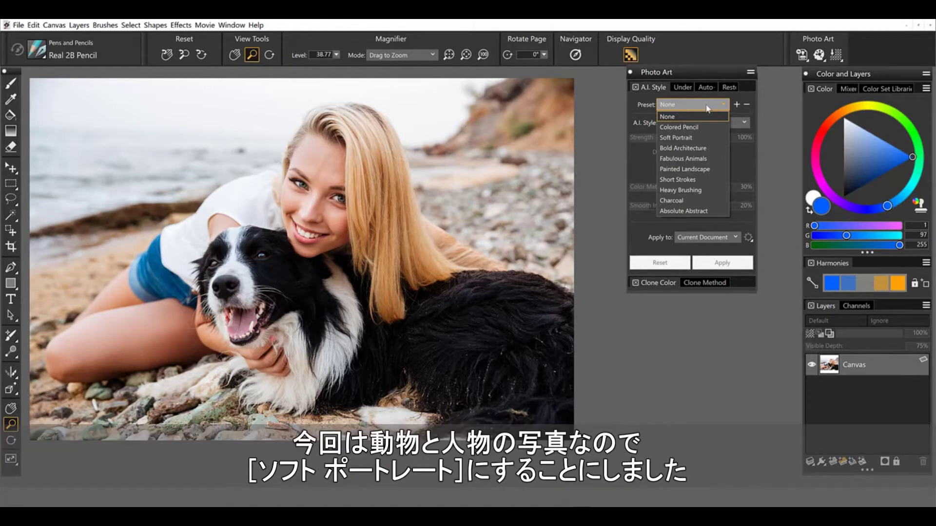
left_click(697, 139)
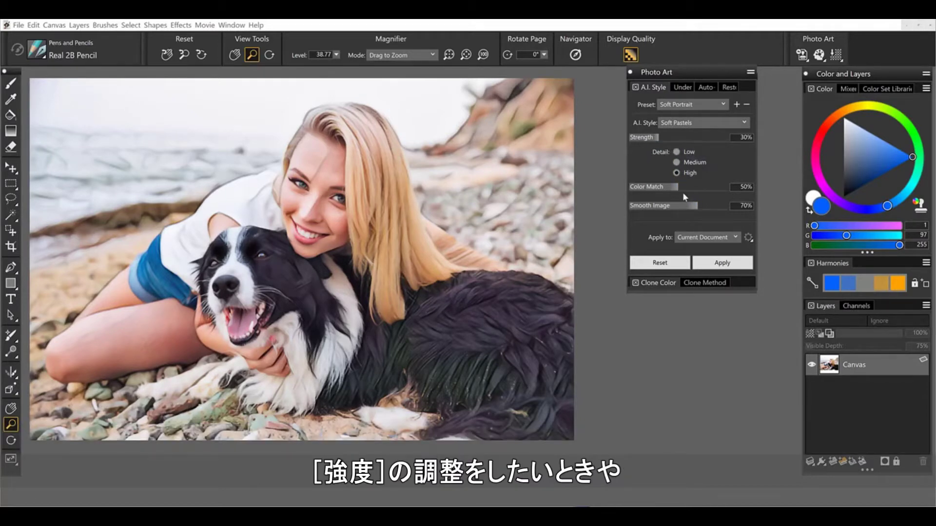
left_click_drag(679, 188, 730, 192)
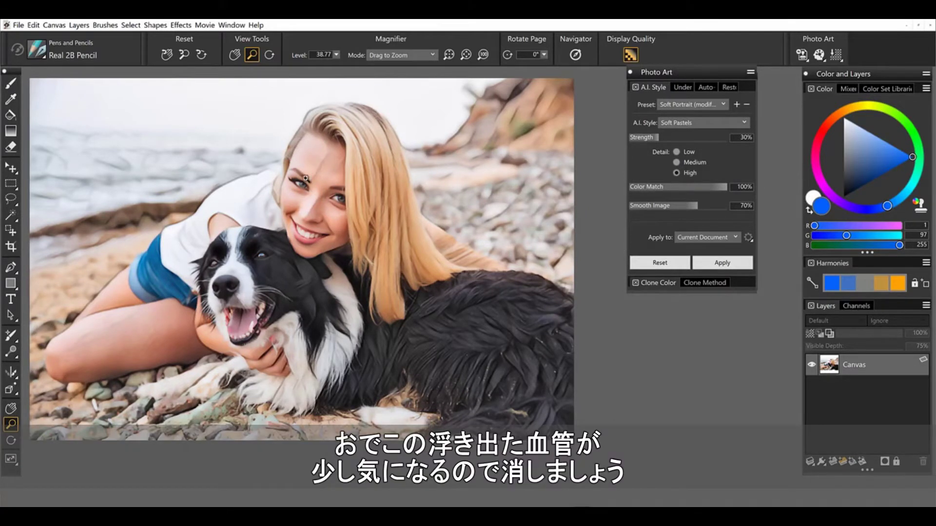
Step: Zoom in on the face and select the Acrylics and Gouache Opaque Smooth Brush
left_click_drag(317, 177, 343, 172)
left_click(37, 50)
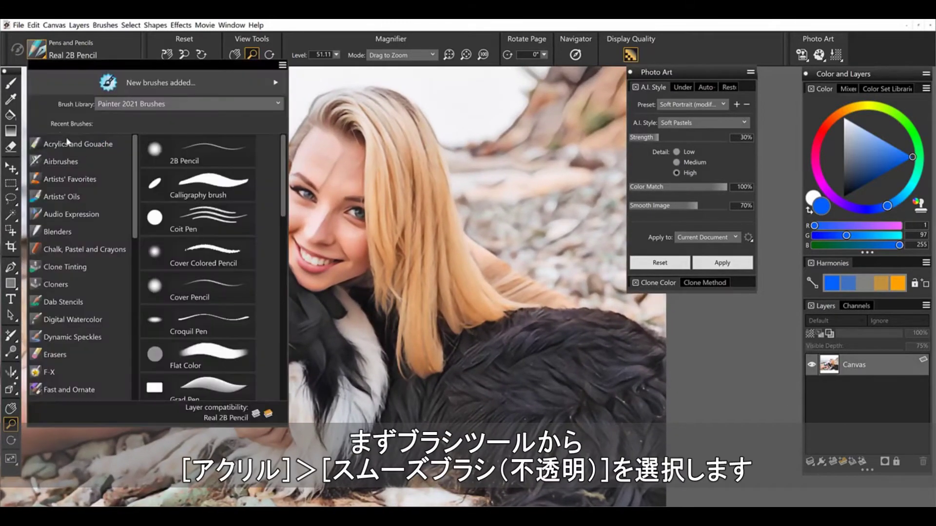
left_click(70, 144)
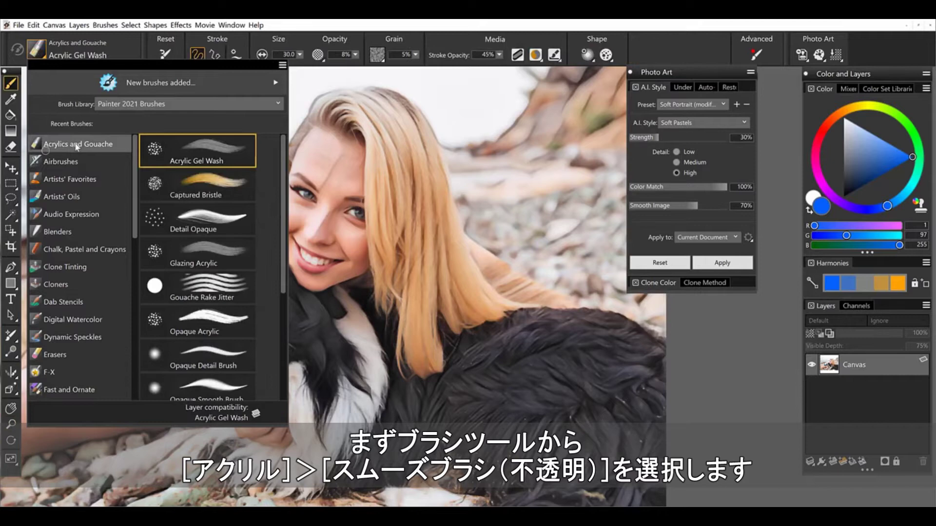
scroll(286, 222, "down", 3)
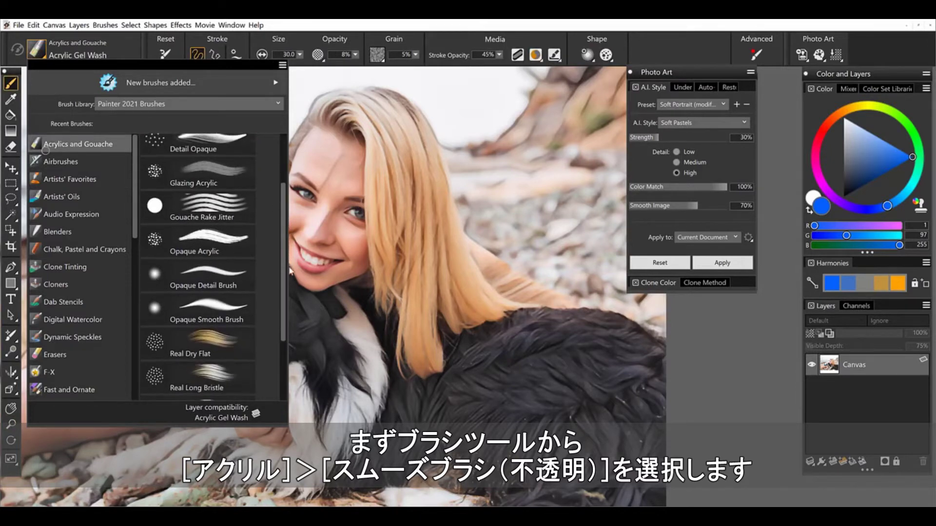
left_click(218, 290)
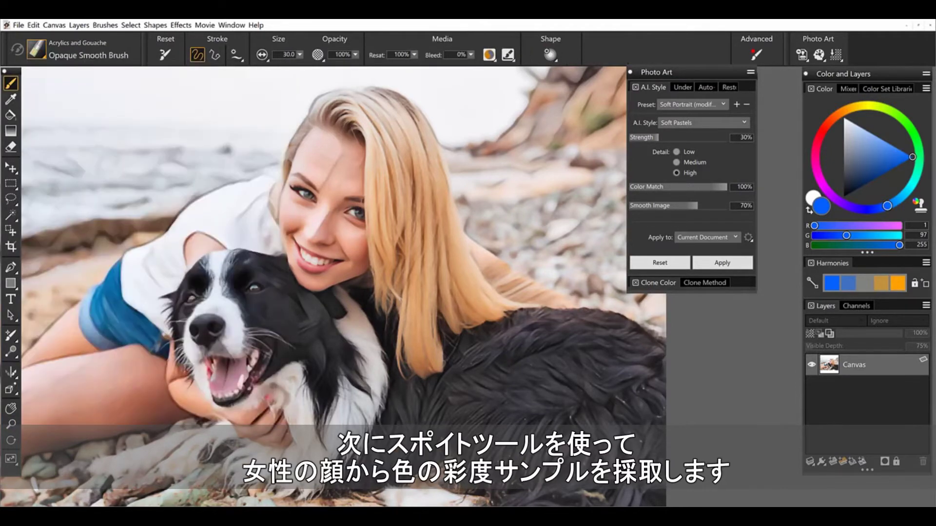
Step: Sample the woman's forehead skin tone with the Dropper and return to the brush
left_click(11, 99)
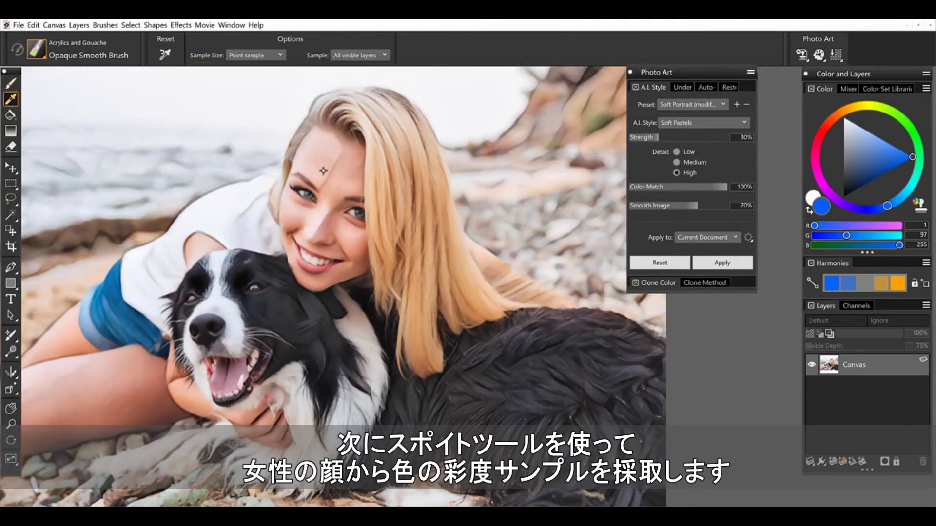
left_click(325, 170)
key("b")
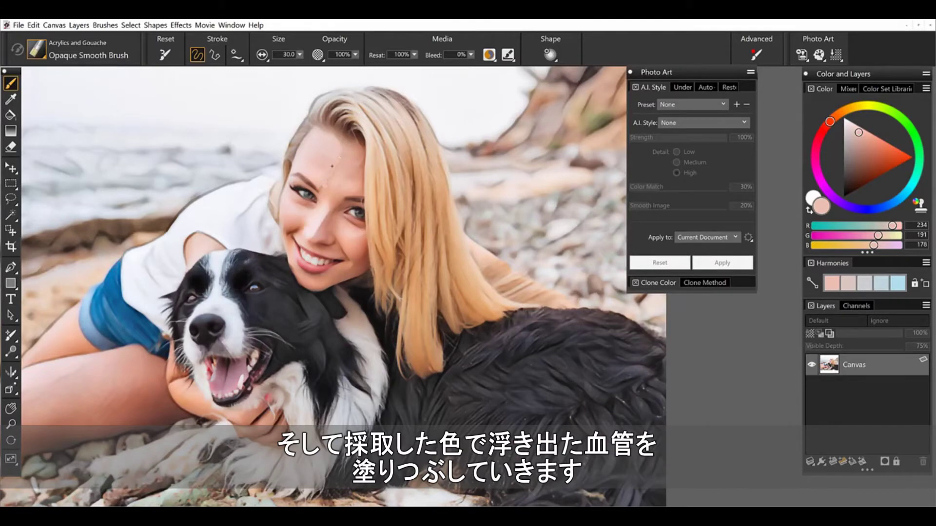
Step: Select the Blenders Just Add Water brush and set its size to 47.4
left_click(42, 52)
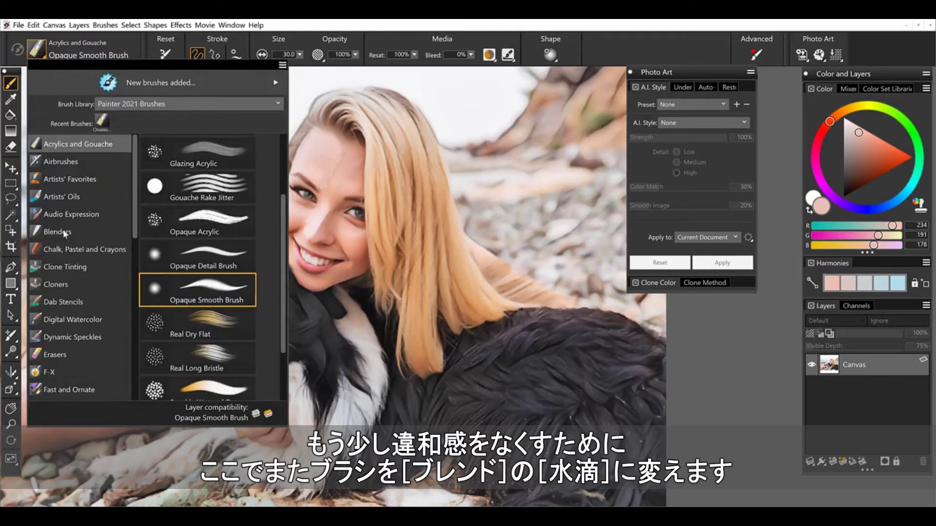
left_click(68, 232)
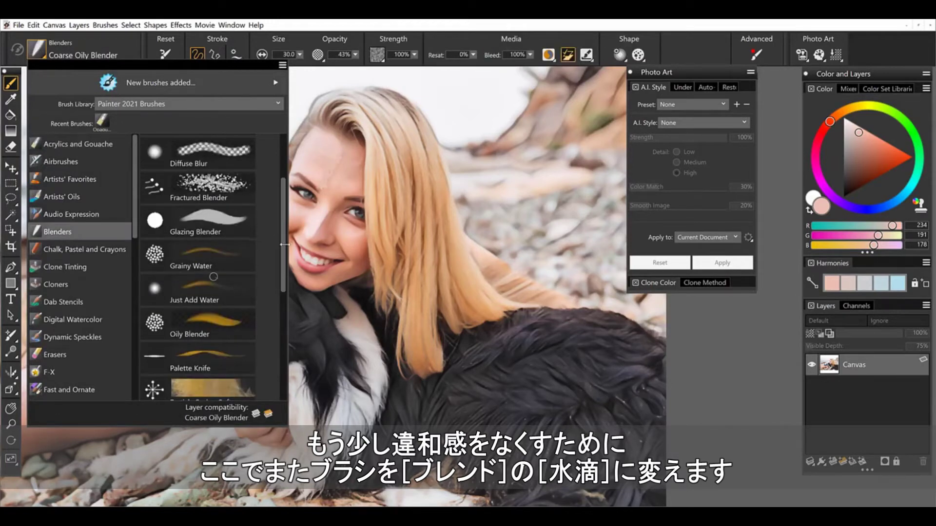
scroll(195, 253, "down", 1)
scroll(185, 253, "up", 1)
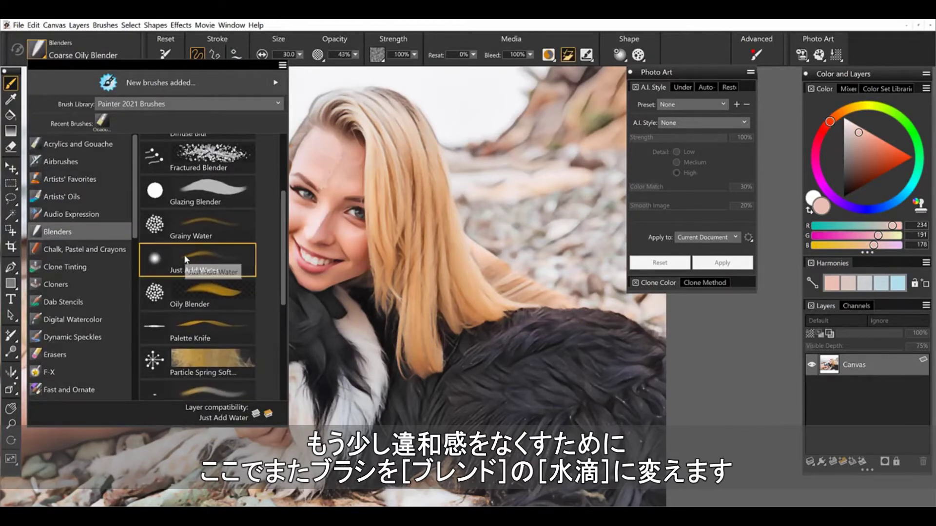
left_click(185, 259)
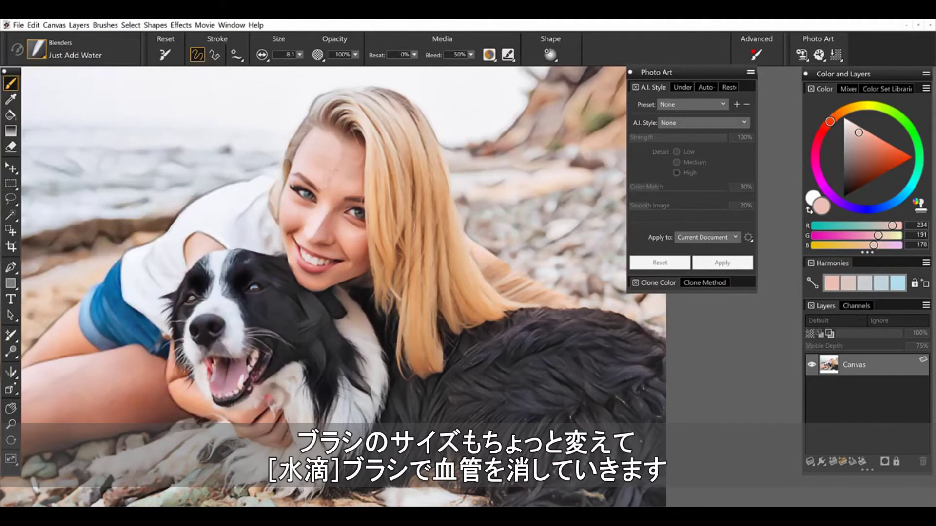
left_click_drag(332, 171, 355, 170)
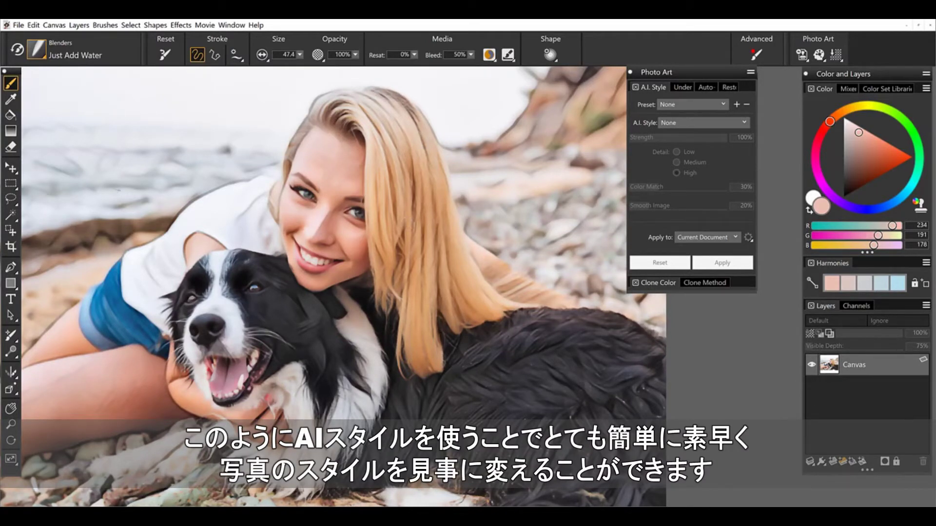
Step: Zoom out, revert the beach photo to its last saved version, and close it
left_click(10, 424)
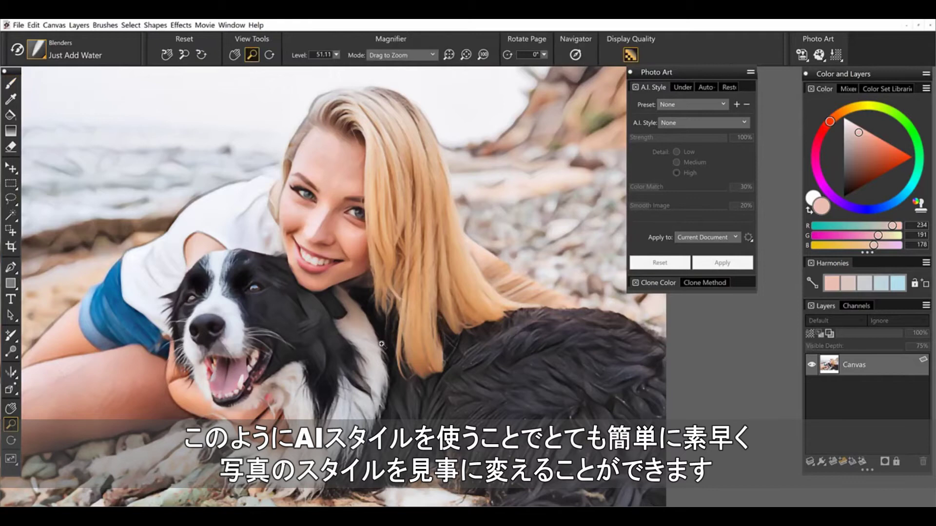
left_click(375, 345, "alt")
scroll(373, 355, "down", 1)
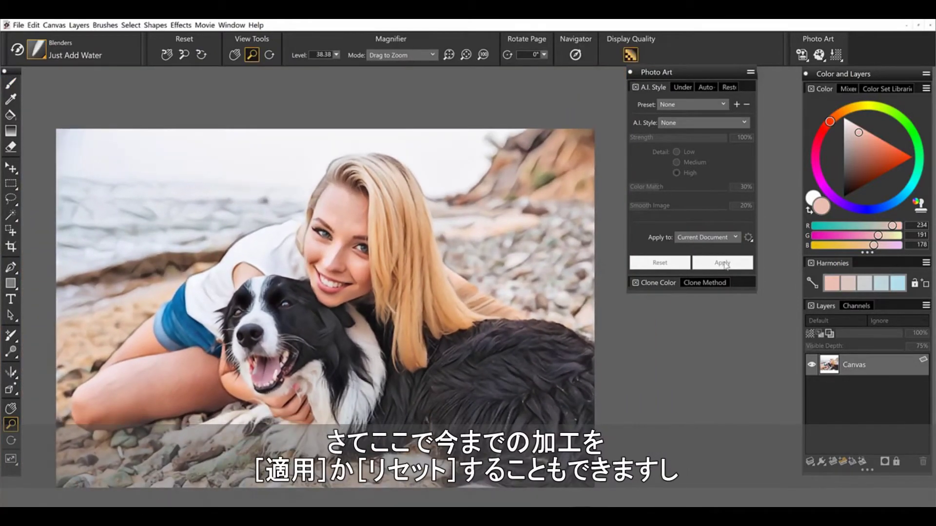
left_click(19, 25)
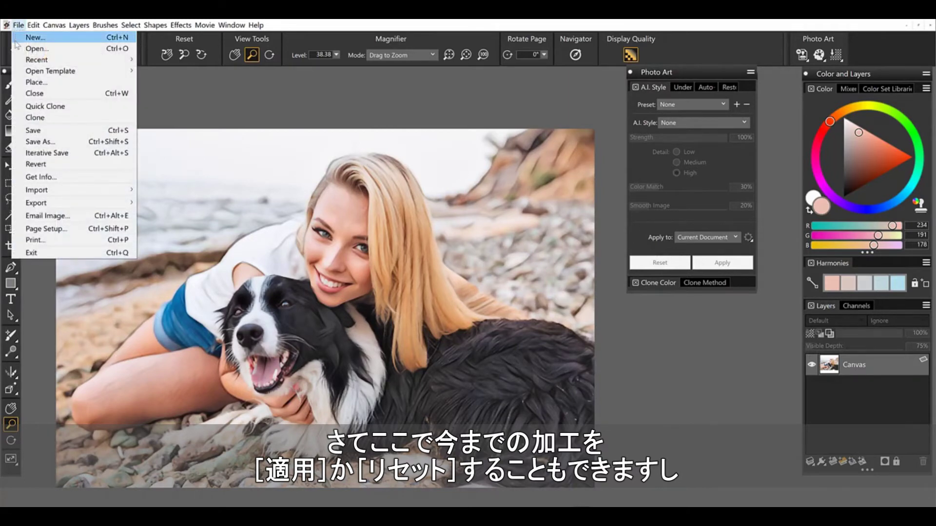
left_click(50, 165)
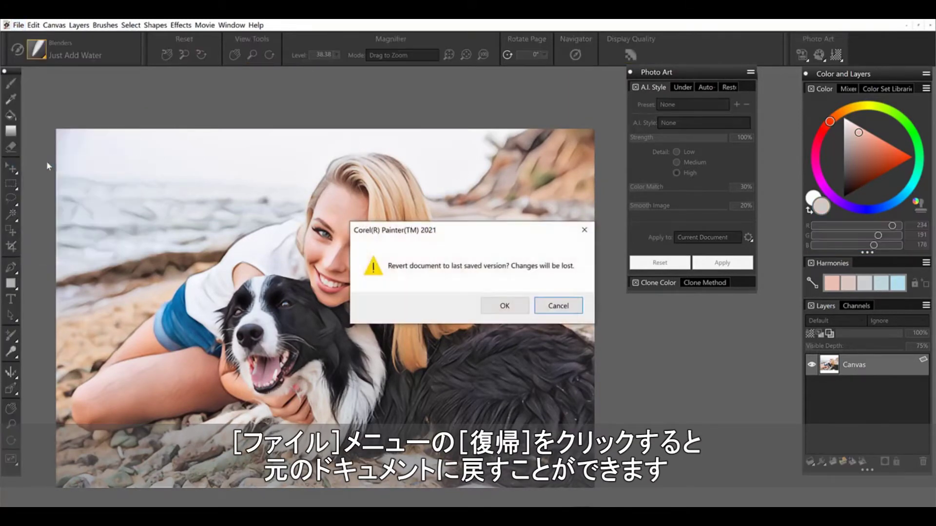
left_click(504, 308)
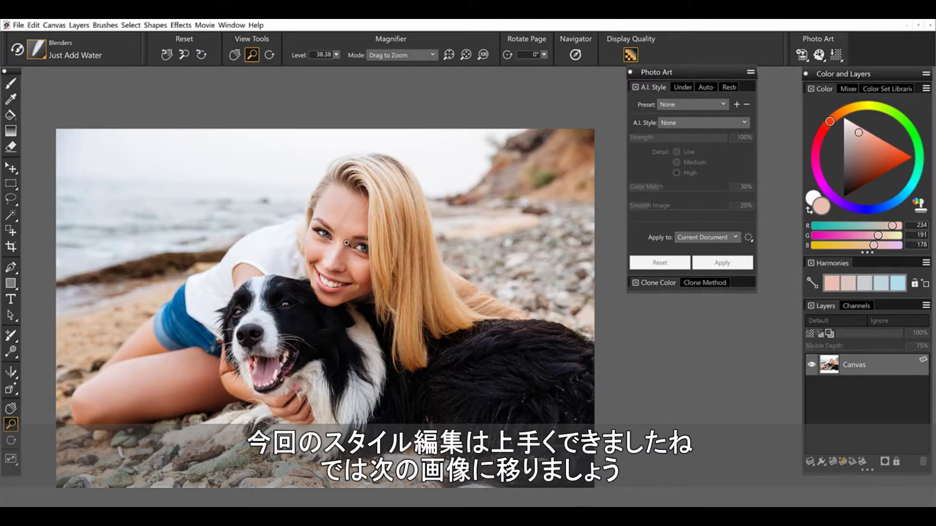
key("ctrl+w")
Step: Open Mexicooriginal.jpg from File > Recent and pan the villa photo into view
left_click(7, 25)
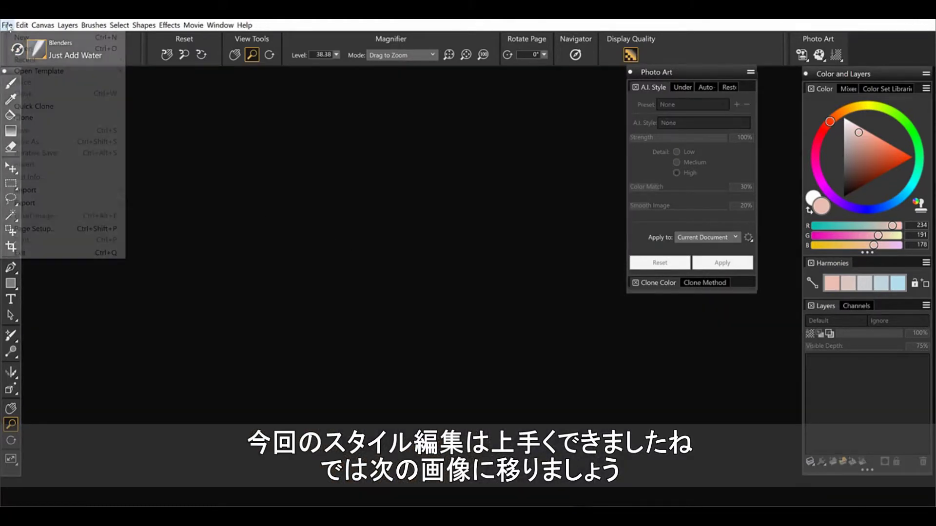
mouse_move(117, 62)
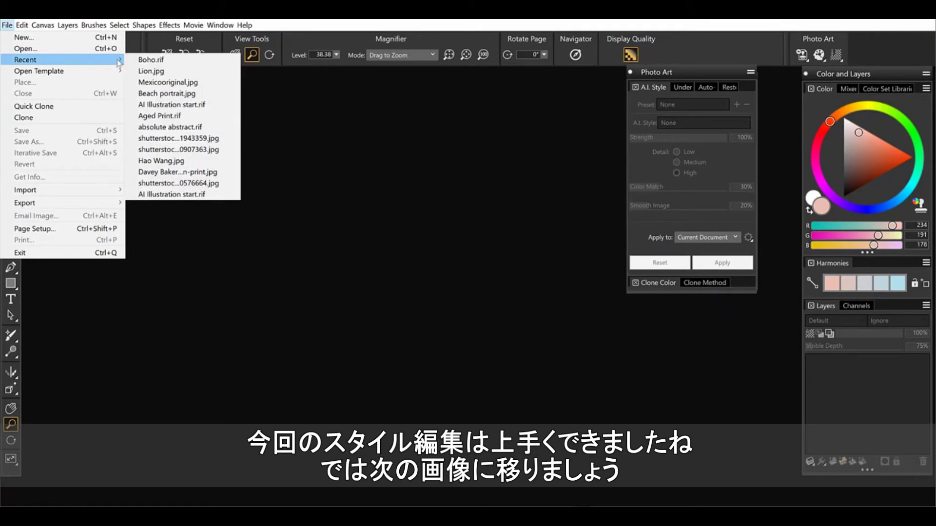
left_click(181, 83)
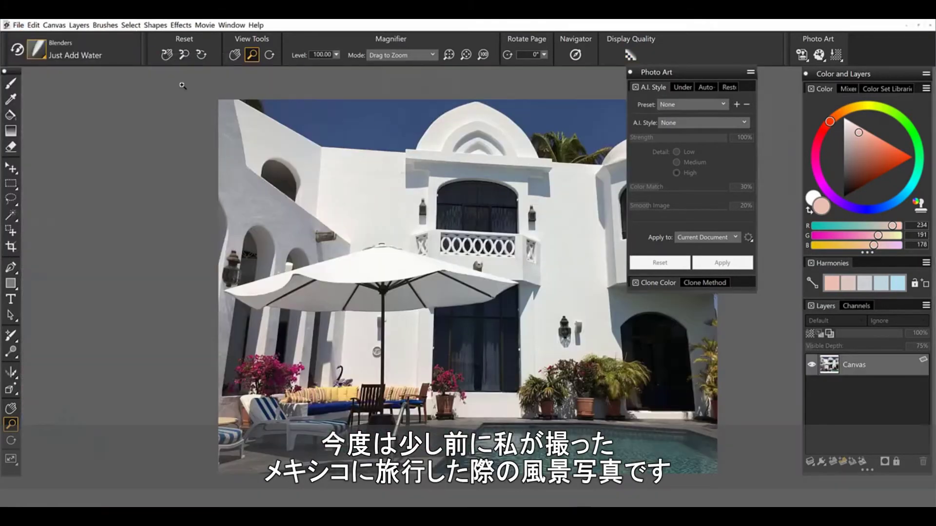
left_click_drag(343, 312, 495, 311)
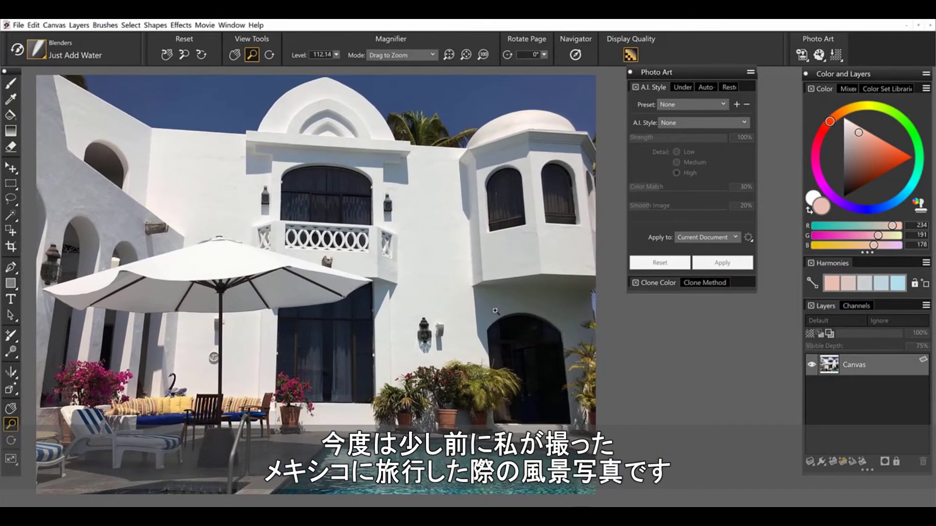
left_click(686, 111)
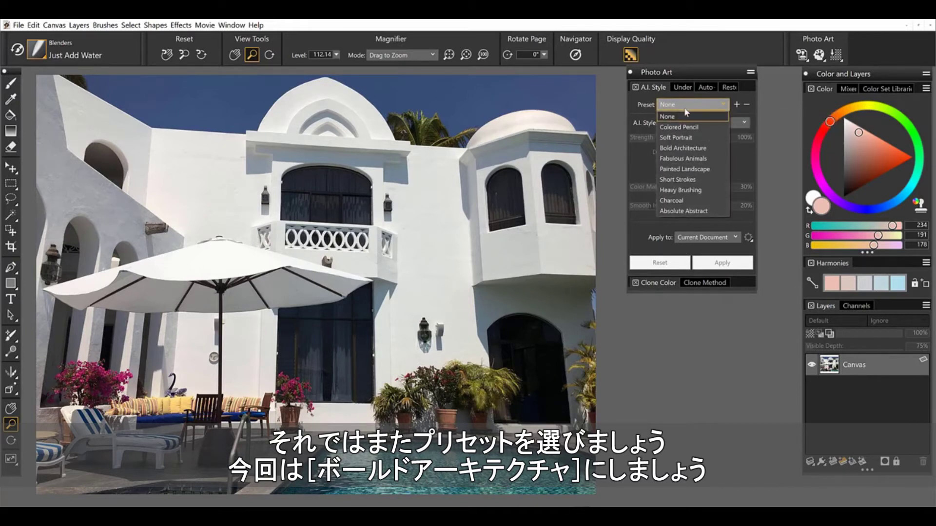
Step: Apply Bold Architecture with Strength 72%, Color Match 29% and Smooth Image 24%
left_click(715, 148)
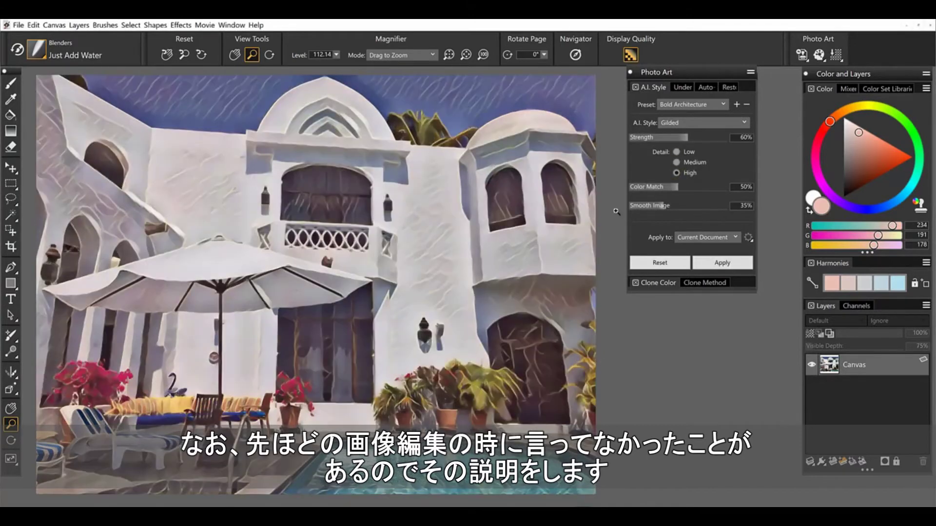
left_click(700, 137)
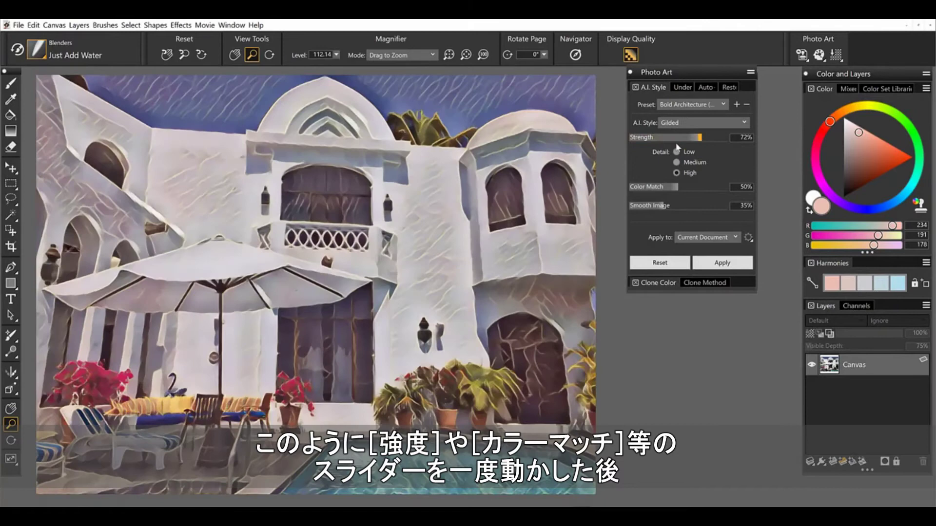
left_click_drag(682, 188, 660, 188)
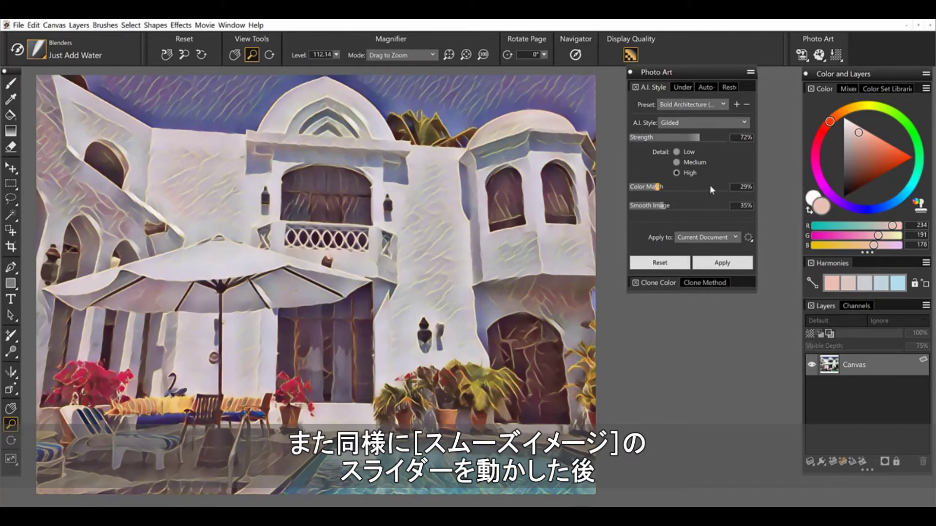
left_click(653, 210)
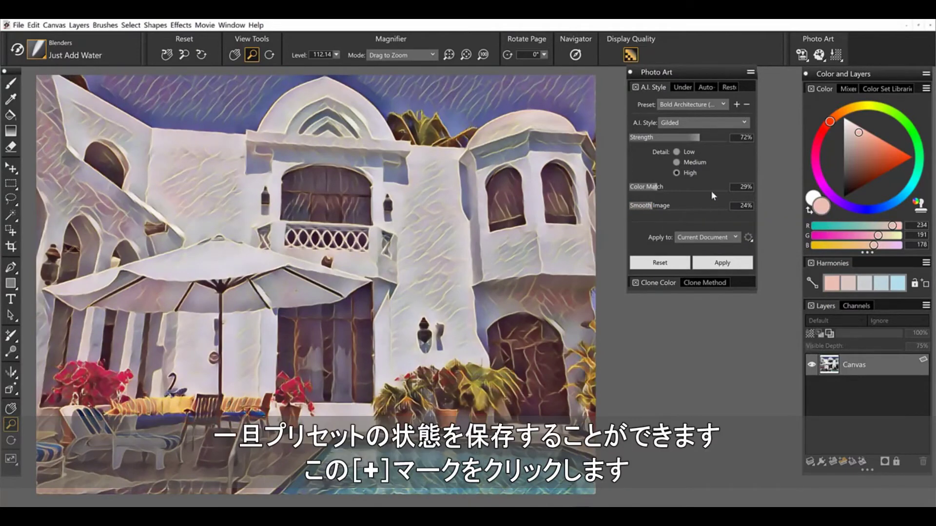
Step: Save the current A.I. Style settings as a new preset named 't building'
left_click(737, 105)
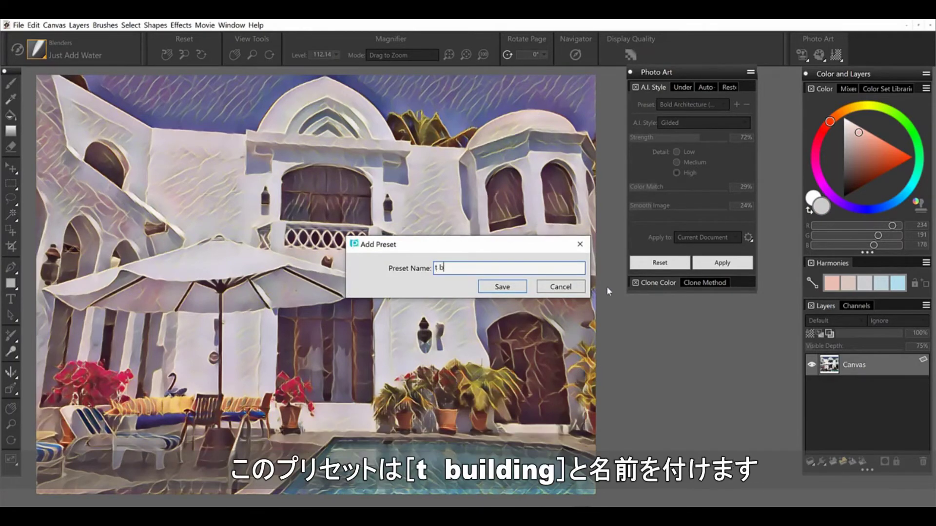
type("t bullding")
key("Return")
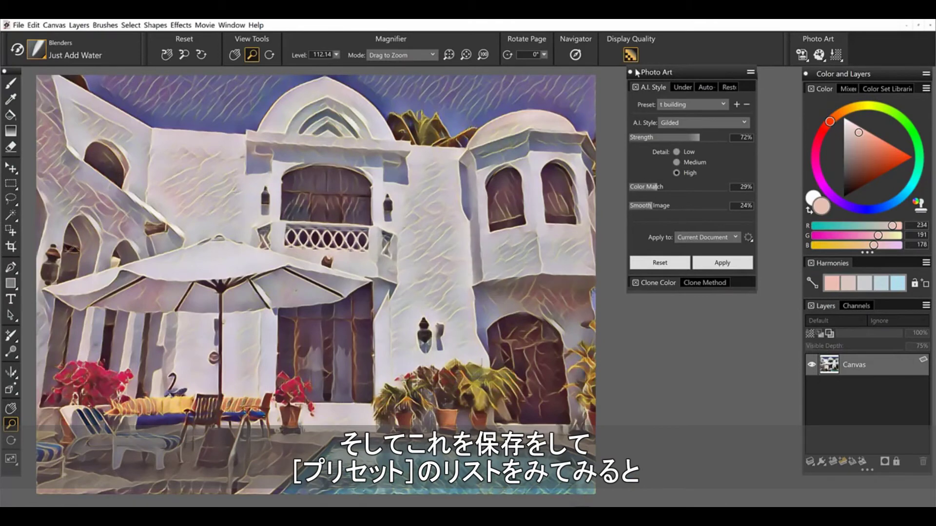
left_click(723, 106)
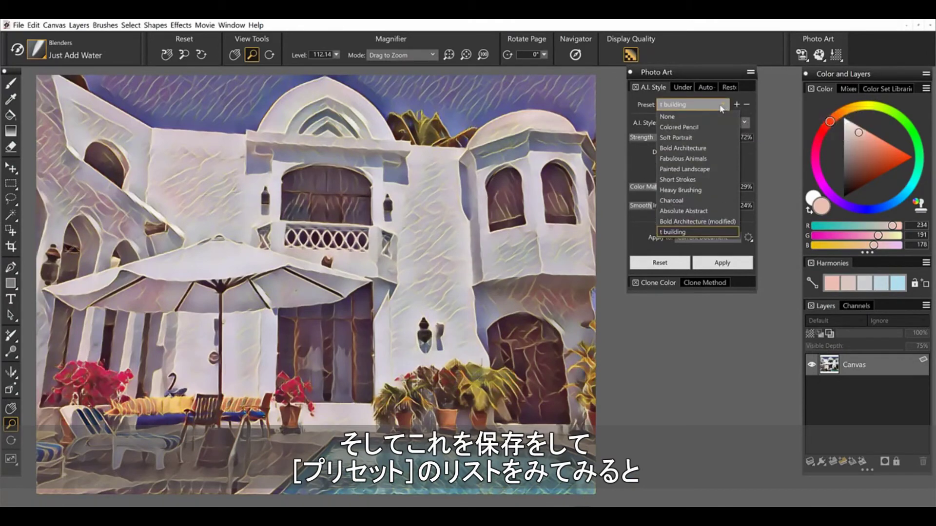
Step: Apply a 32% Underpainting saturation boost to the villa painting
left_click(746, 93)
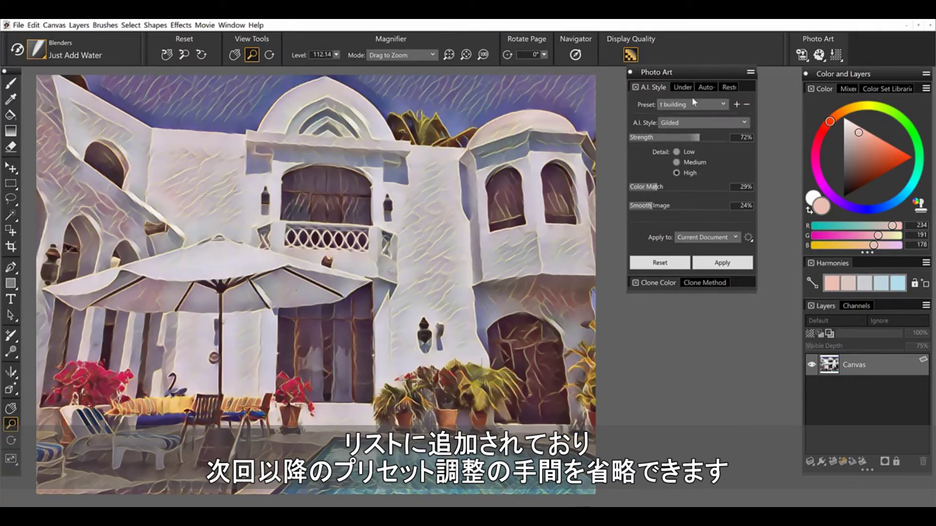
left_click(684, 87)
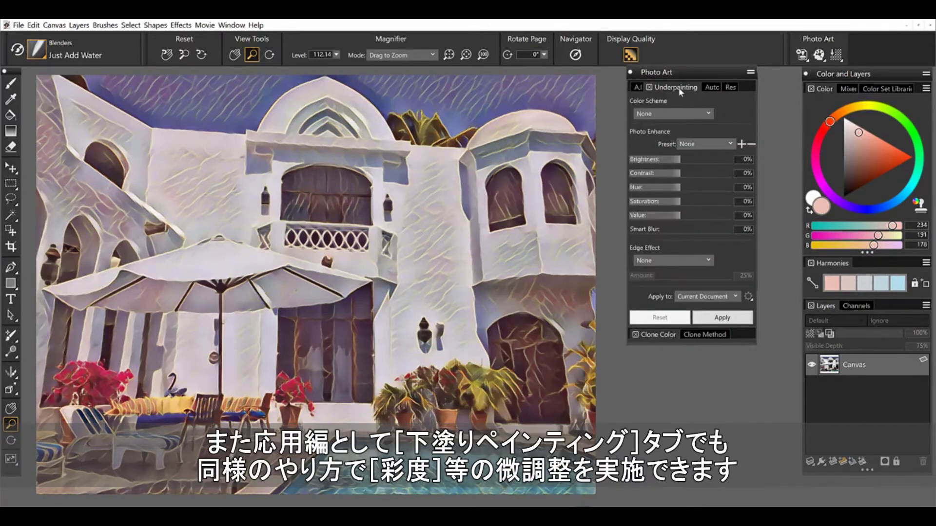
left_click(691, 201)
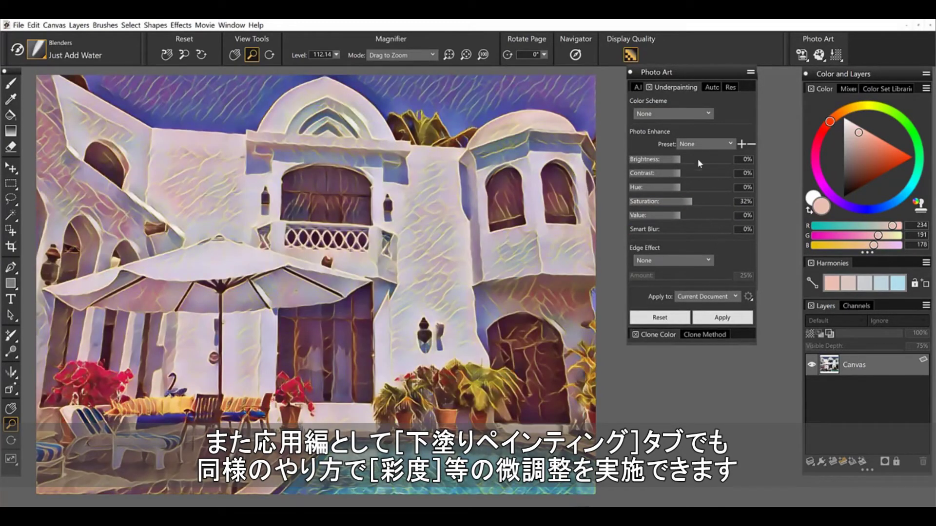
left_click(734, 320)
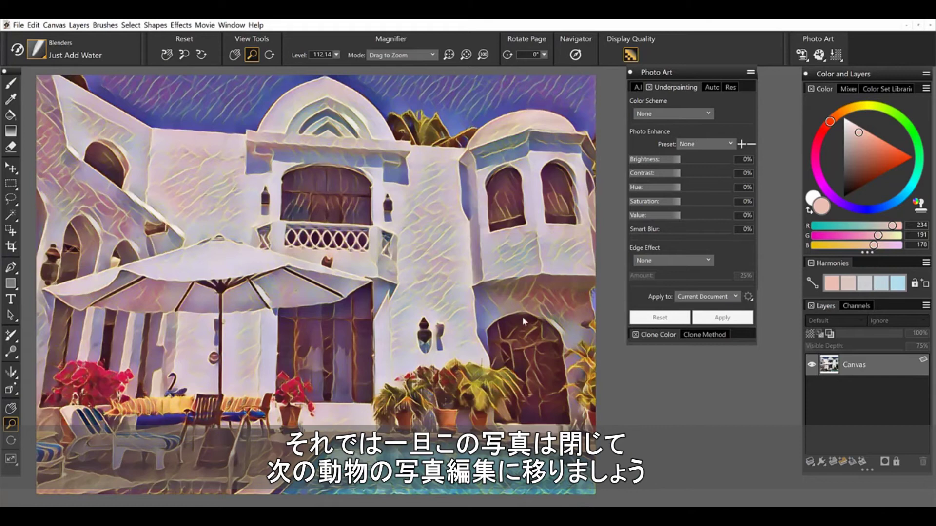
Step: Close the villa painting without saving, then open Lion.jpg from the recent files
key("ctrl+w")
left_click(496, 310)
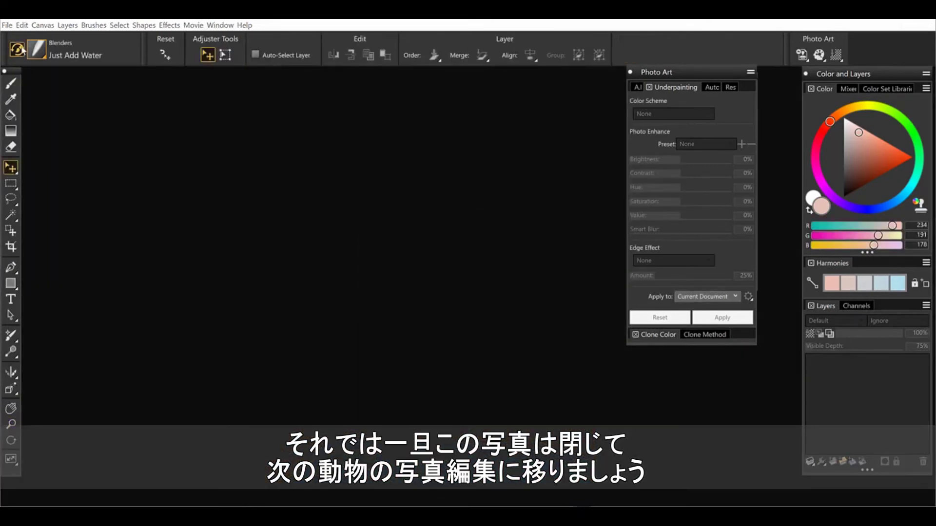
left_click(7, 25)
mouse_move(49, 61)
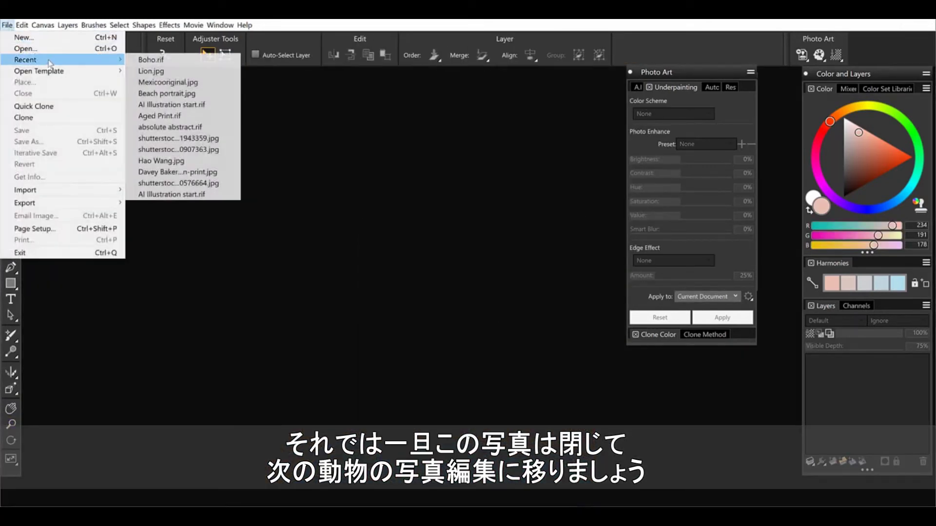
left_click(179, 73)
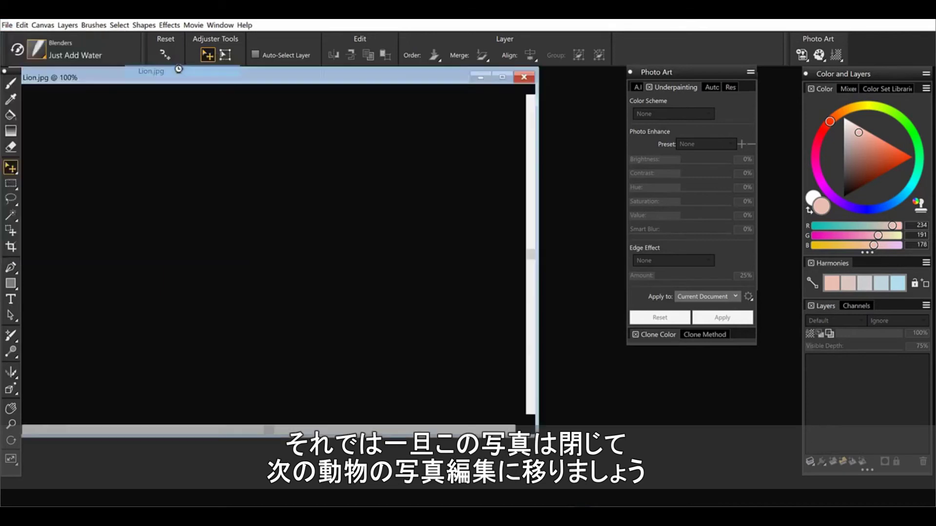
left_click_drag(290, 320, 182, 298)
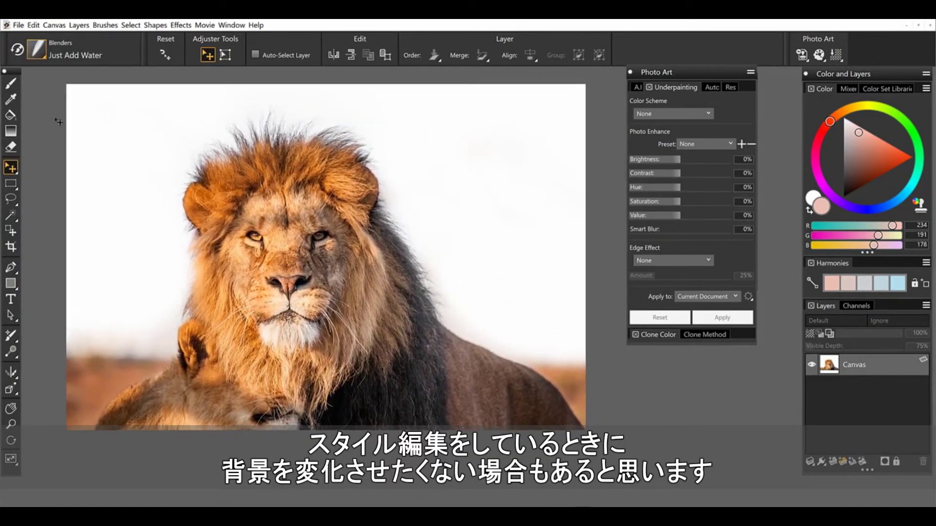
Step: Magic-wand select the white background around the lion, adding the lower background strip
left_click(11, 215)
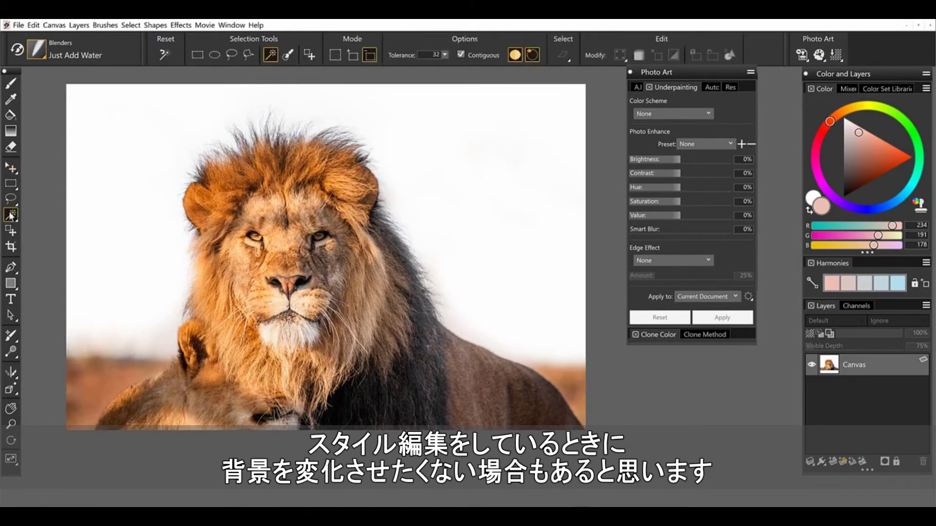
left_click(156, 285)
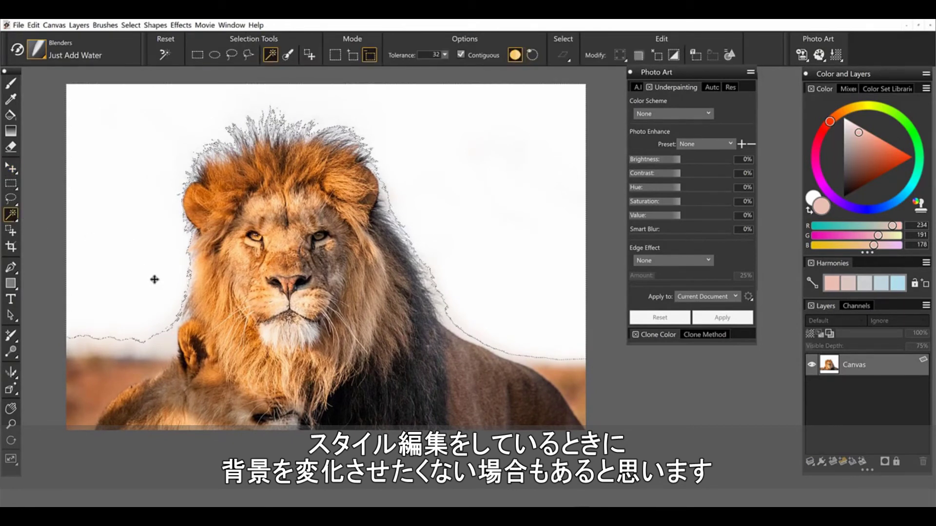
left_click(161, 327)
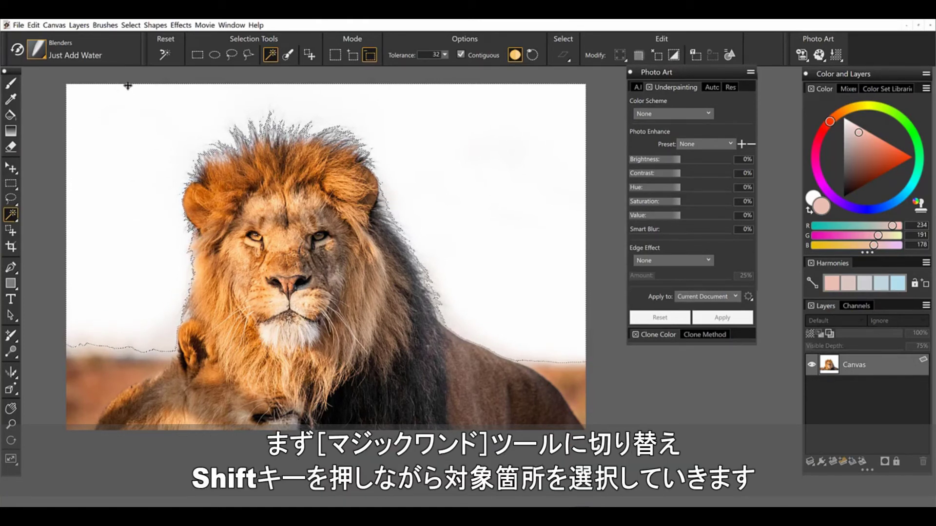
left_click(131, 25)
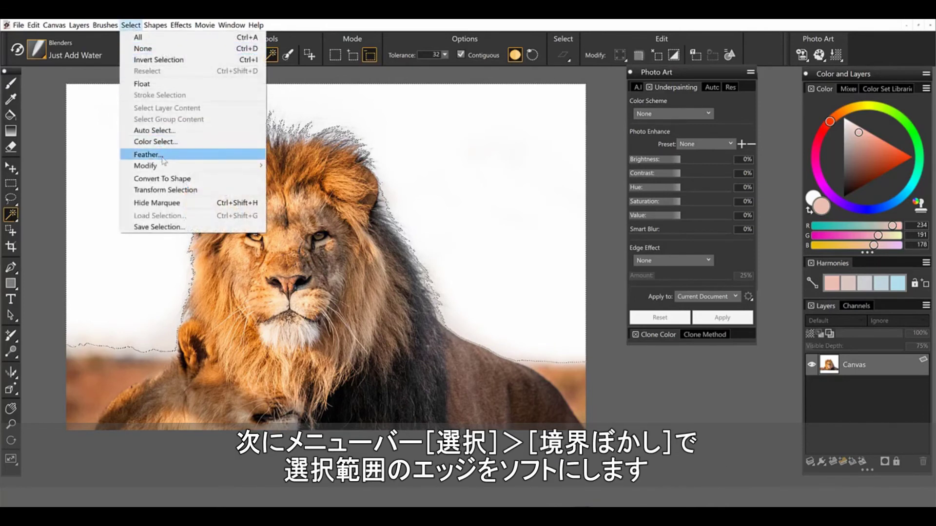
Step: Feather and invert the selection, then cut the lion and paste it in place onto a new layer
left_click(147, 155)
left_click(460, 286)
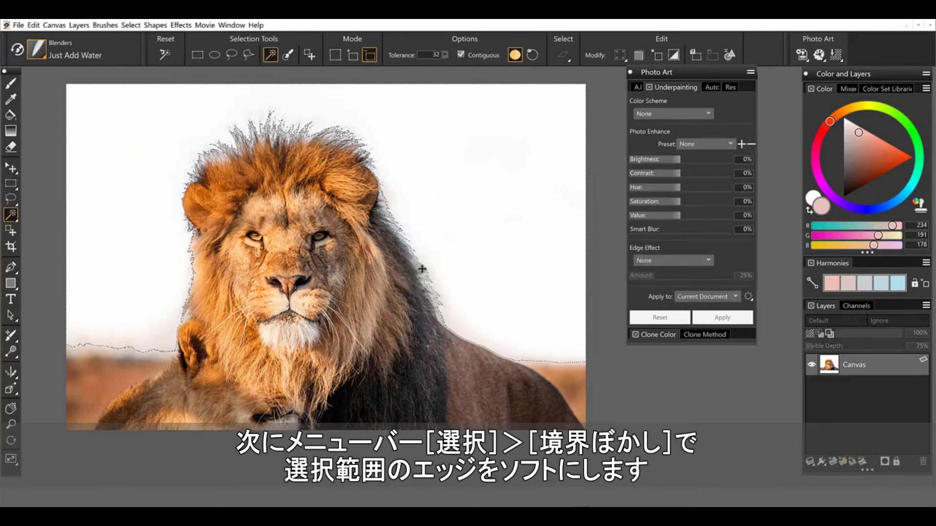
left_click(131, 26)
left_click(147, 59)
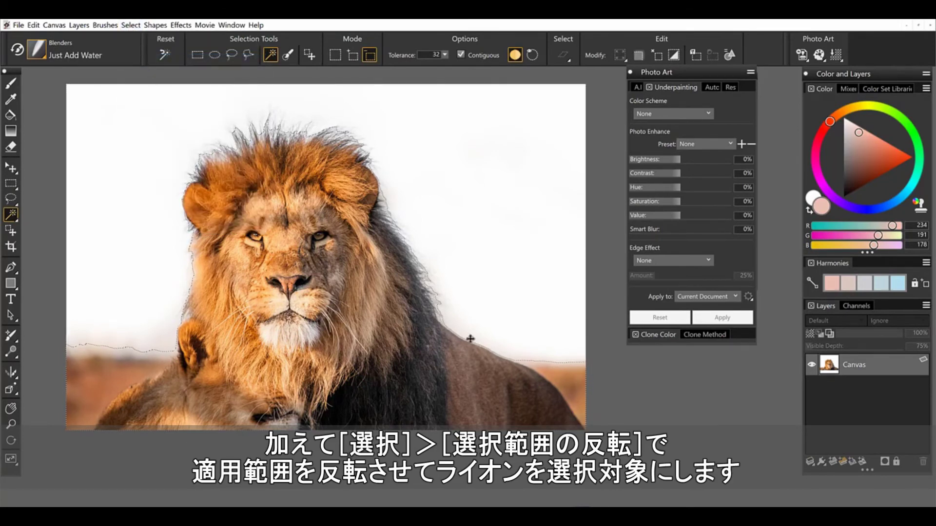
left_click(33, 25)
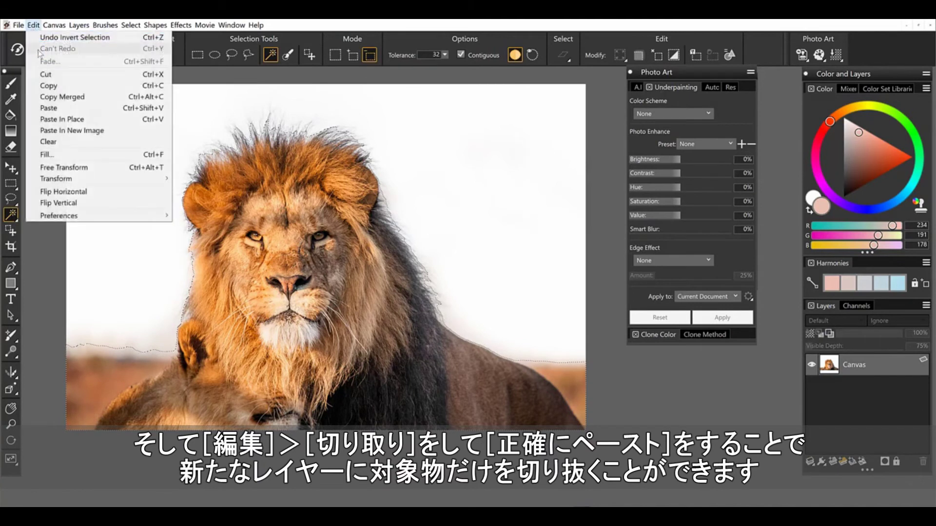
left_click(48, 74)
left_click(34, 27)
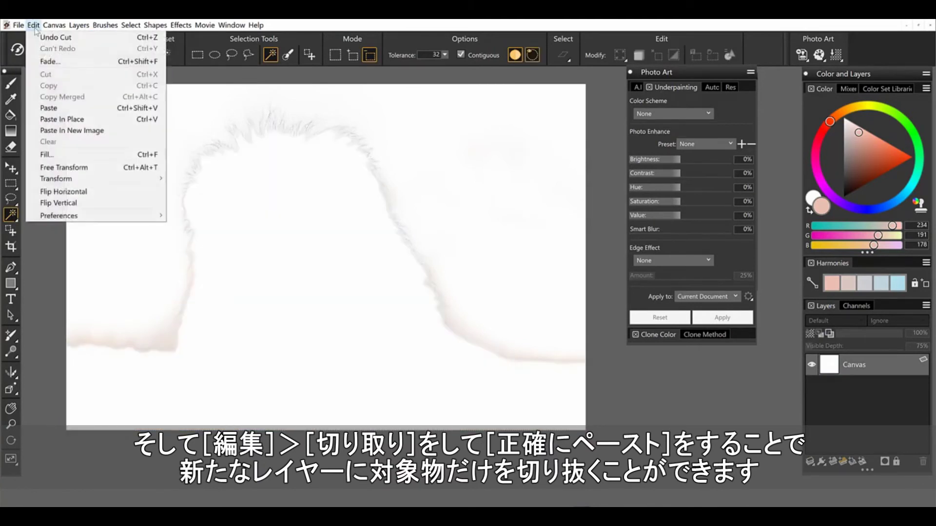
left_click(67, 122)
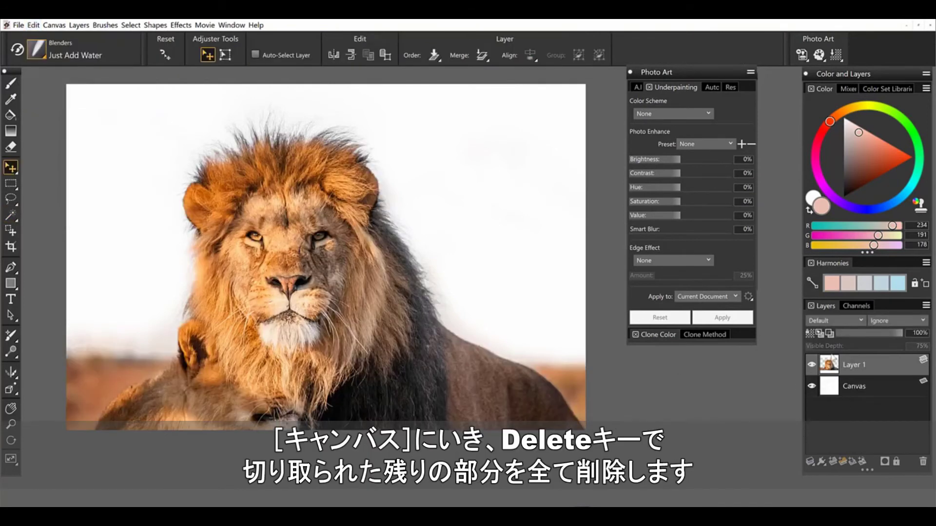
Step: With Layer 1 hidden, clear the leftover remnant from the Canvas layer, then show Layer 1 again
left_click(812, 366)
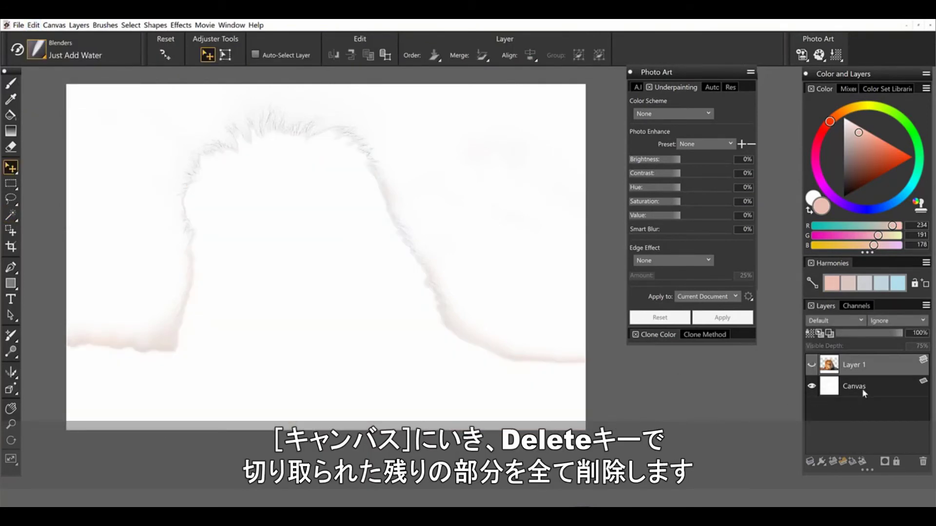
left_click(863, 387)
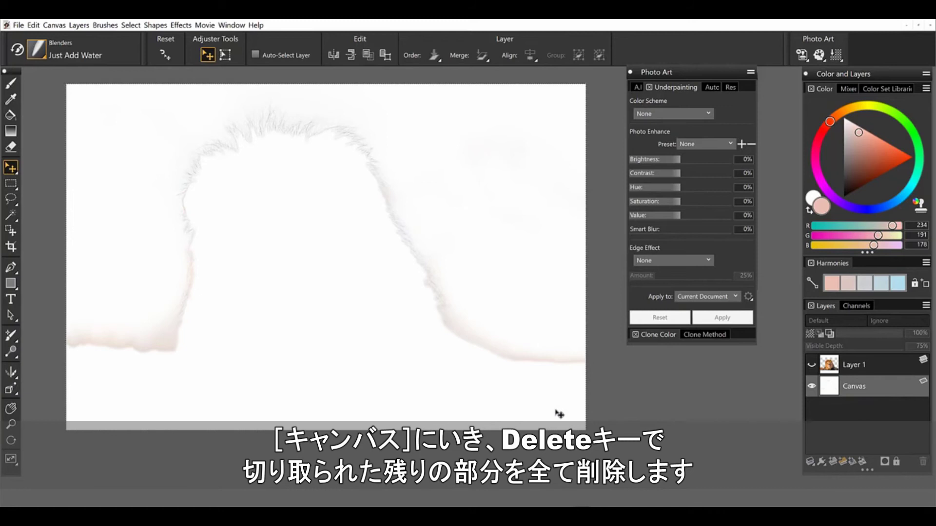
key("Delete")
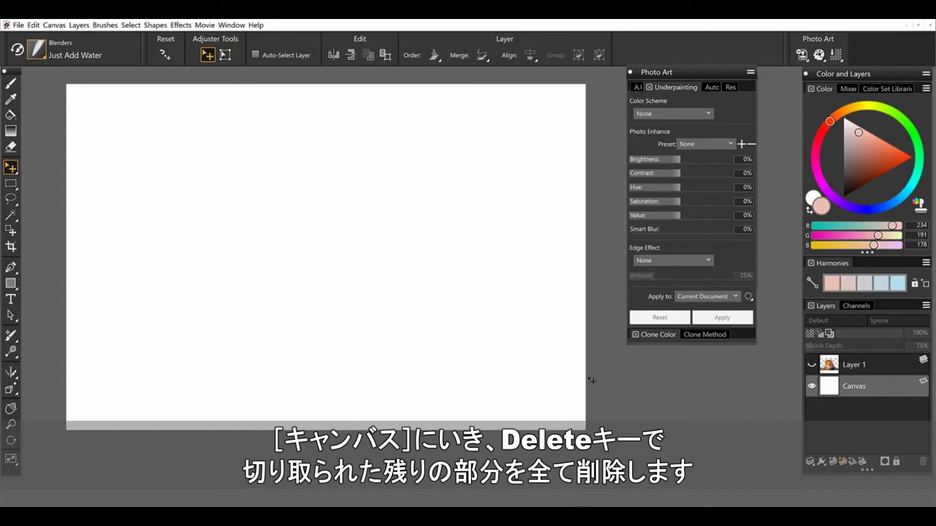
left_click(812, 365)
Step: Apply the Fabulous Animals A.I. Style preset to the lion's Layer 1
left_click(864, 361)
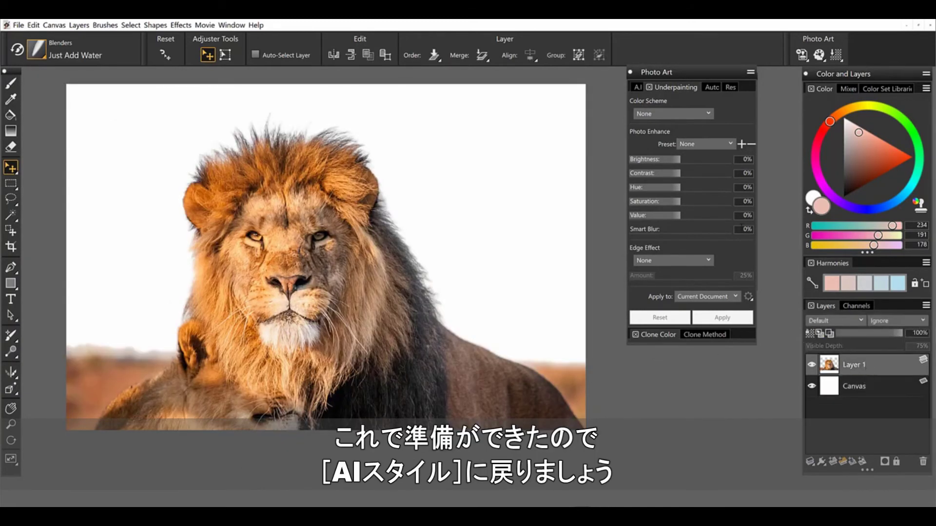
left_click(636, 87)
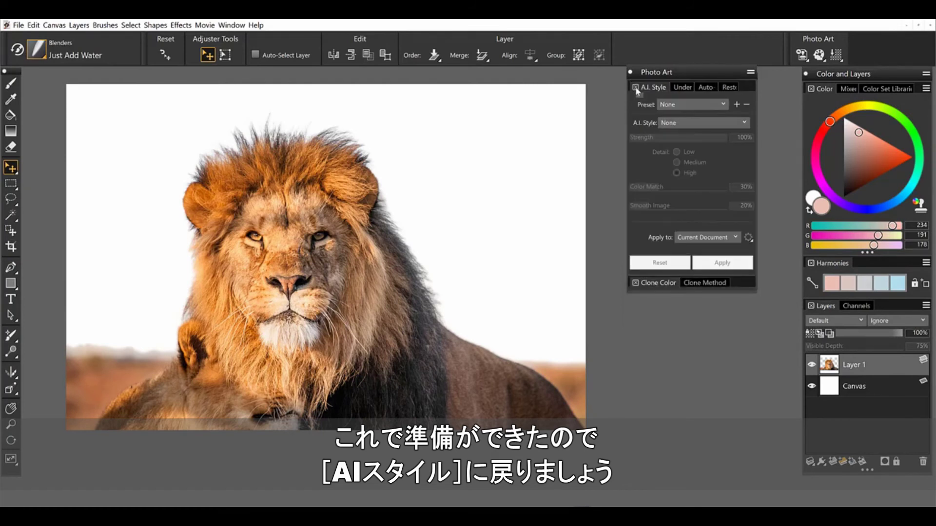
left_click(686, 108)
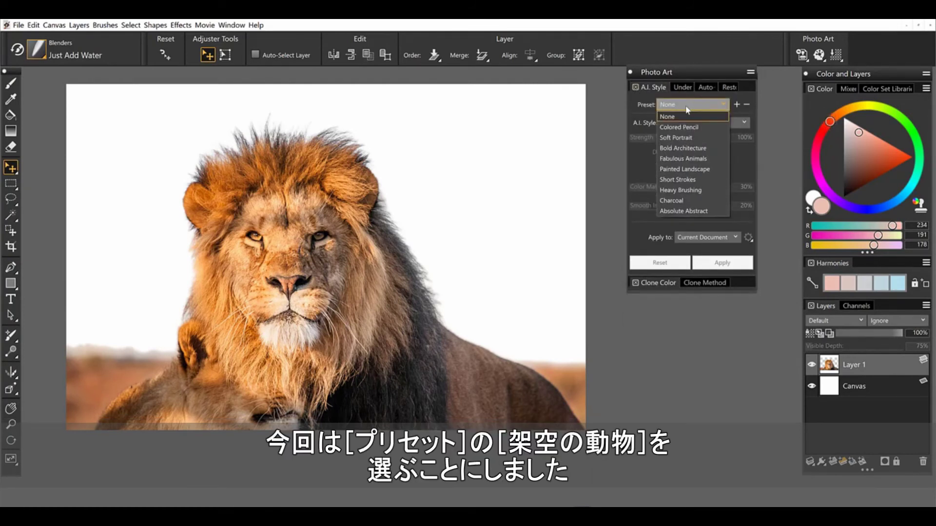
left_click(714, 159)
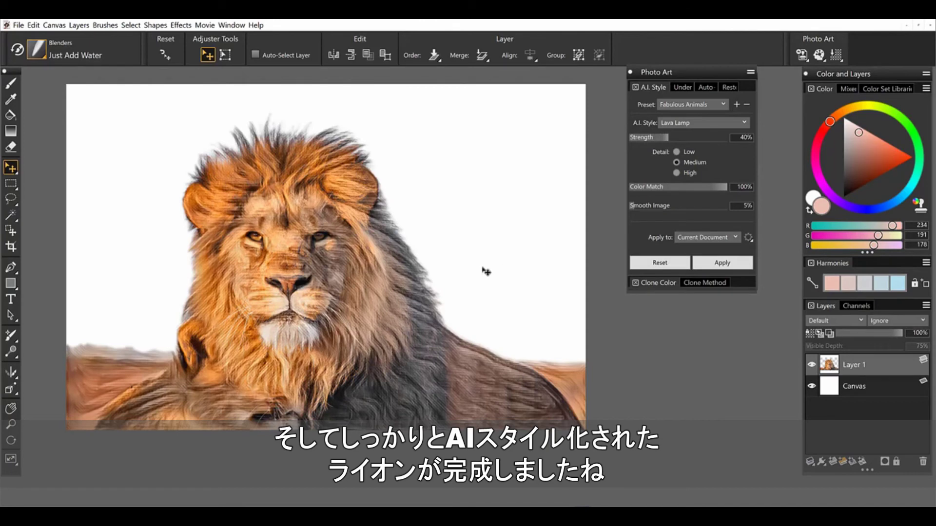
Step: Close the lion image, discarding its changes
key("ctrl+w")
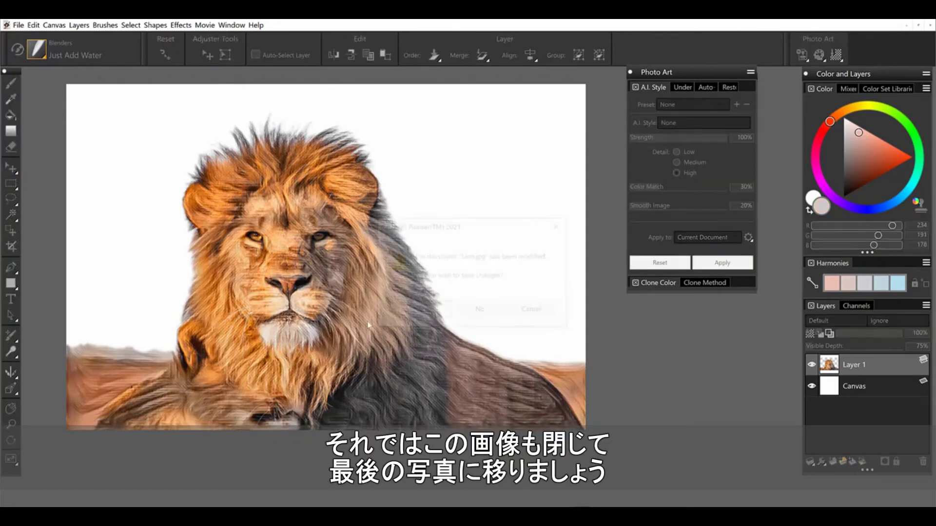
left_click(479, 309)
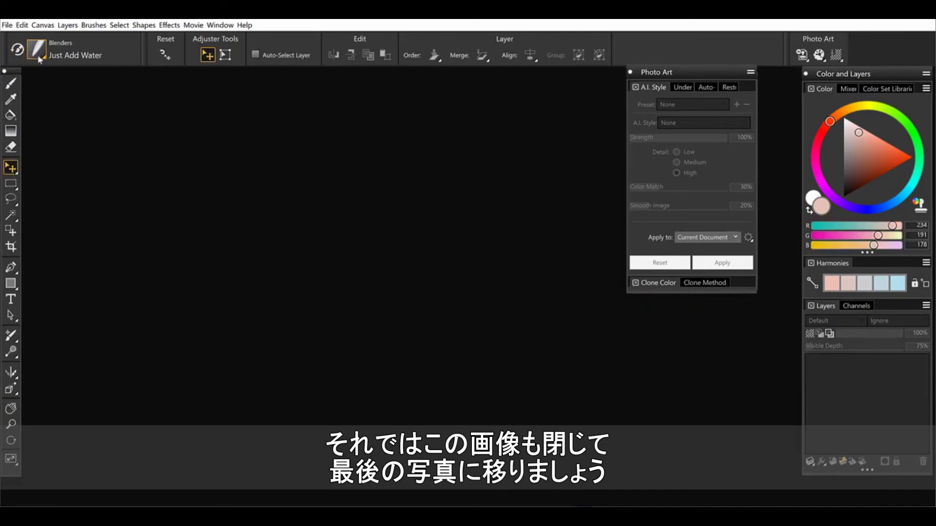
left_click(7, 25)
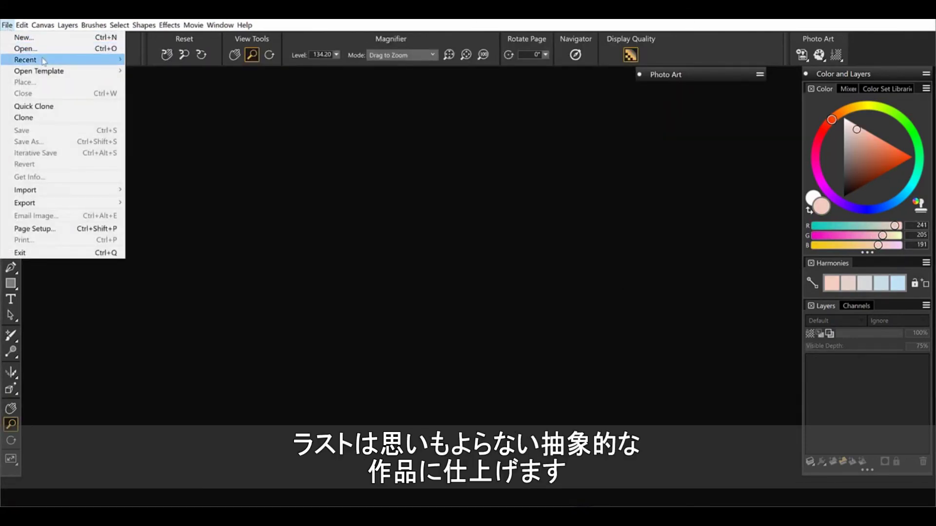
Step: Open Spot.jpg from the recent files and zoom in on the dog
mouse_move(45, 60)
left_click(160, 61)
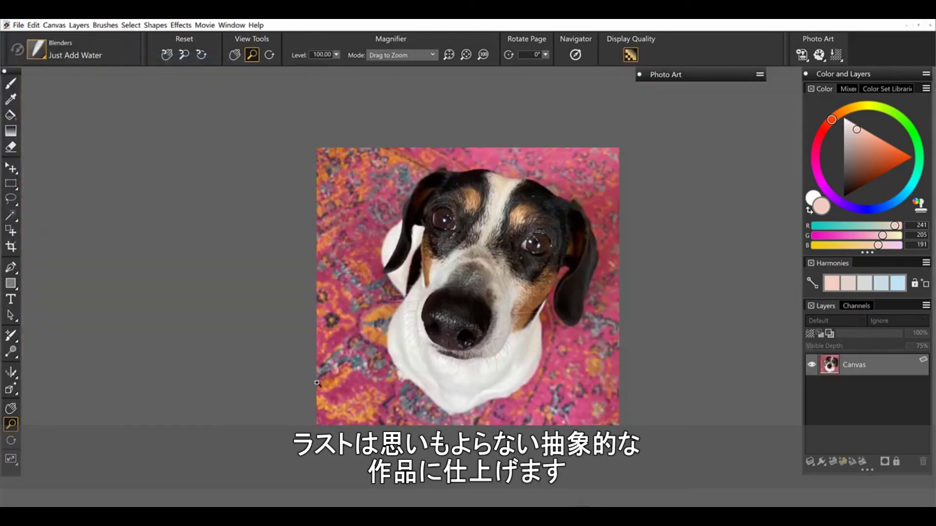
left_click_drag(427, 345, 326, 319)
Step: Apply the Absolute Abstract preset to the dog, with Strength 79% and Color Match 61%
left_click(700, 72)
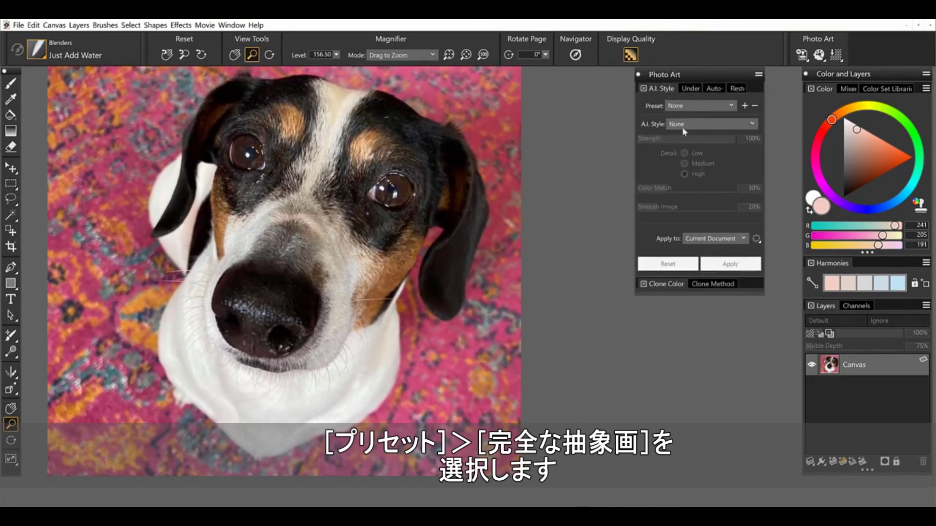
left_click(681, 108)
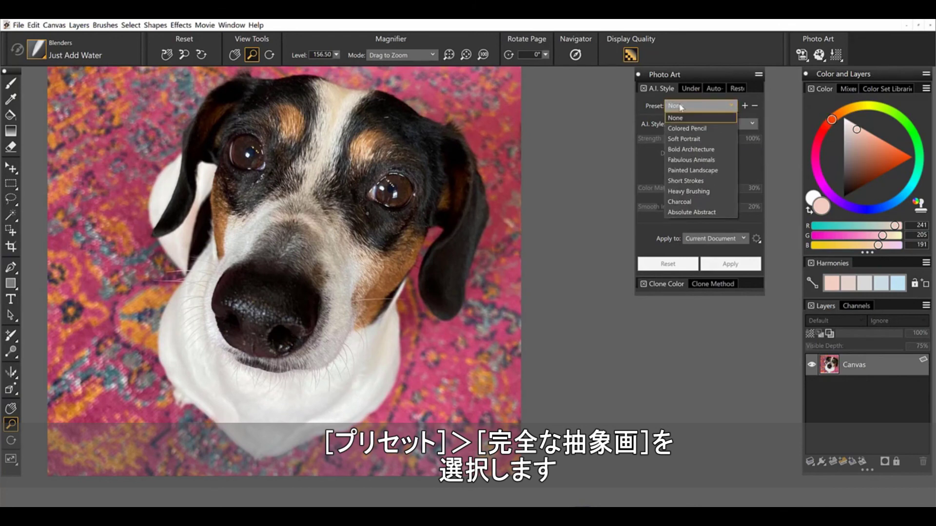
left_click(701, 213)
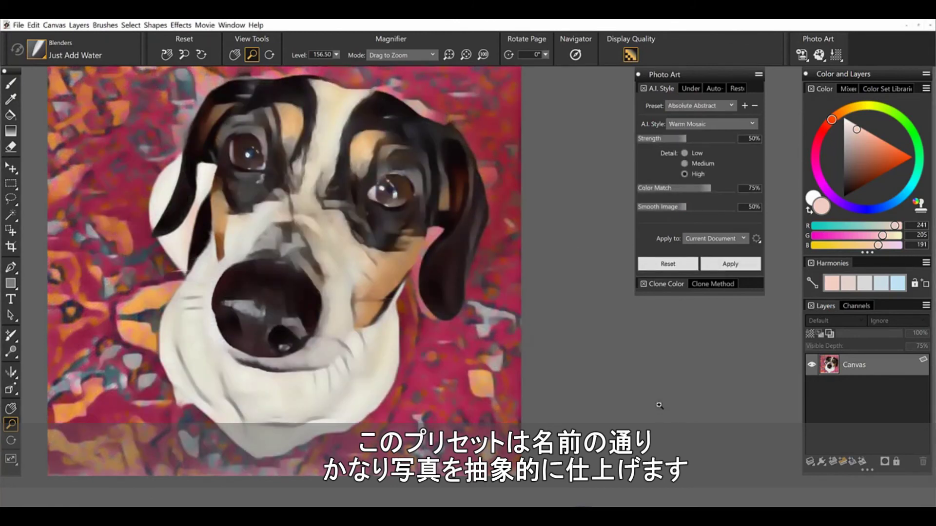
left_click(714, 138)
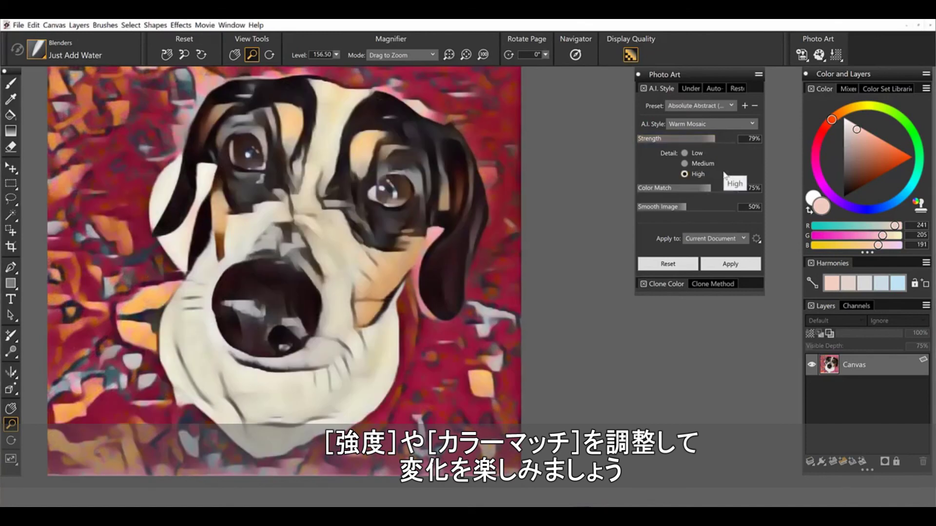
left_click(698, 188)
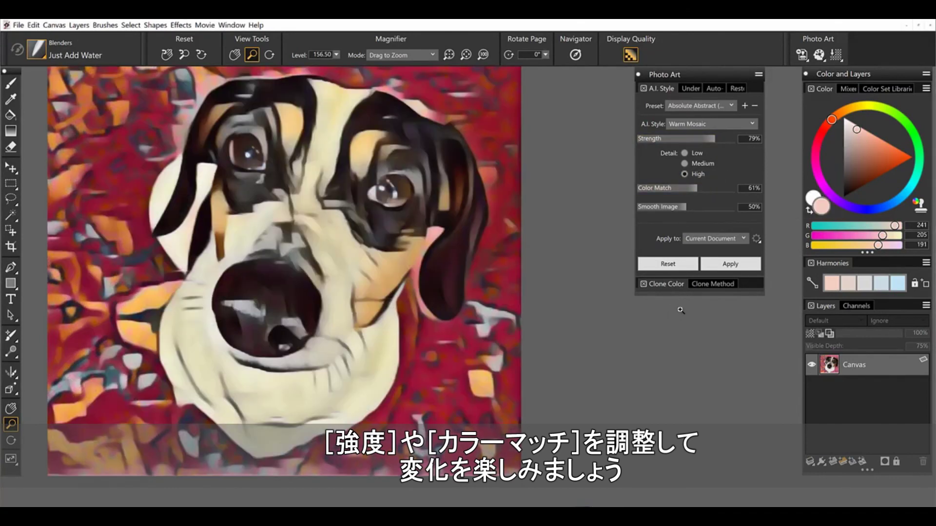
Step: Set Color Match to 78% and Smooth Image to 40%, keeping the Warm Mosaic style
left_click(715, 188)
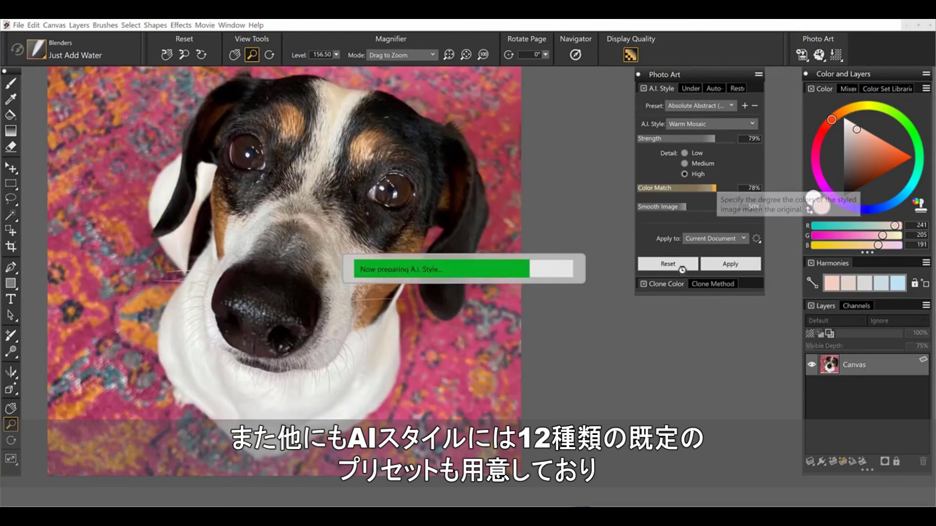
left_click(677, 207)
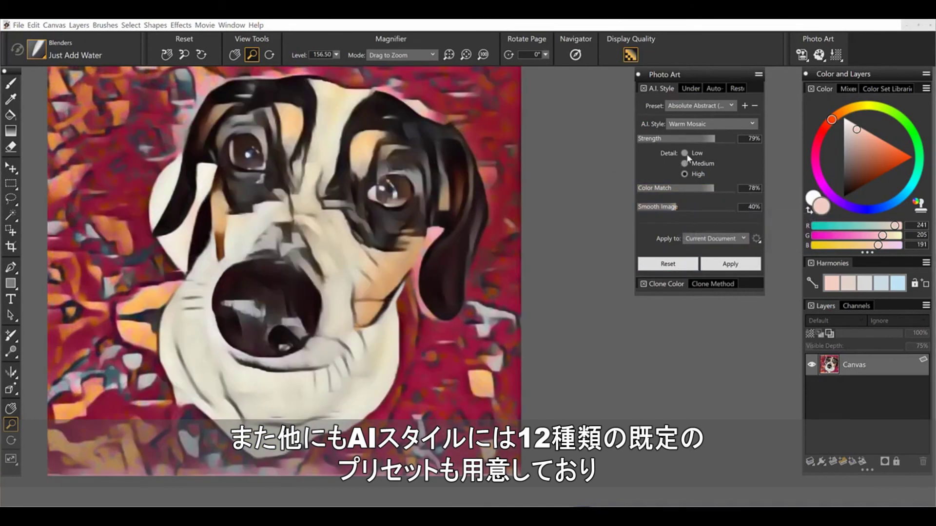
left_click(733, 126)
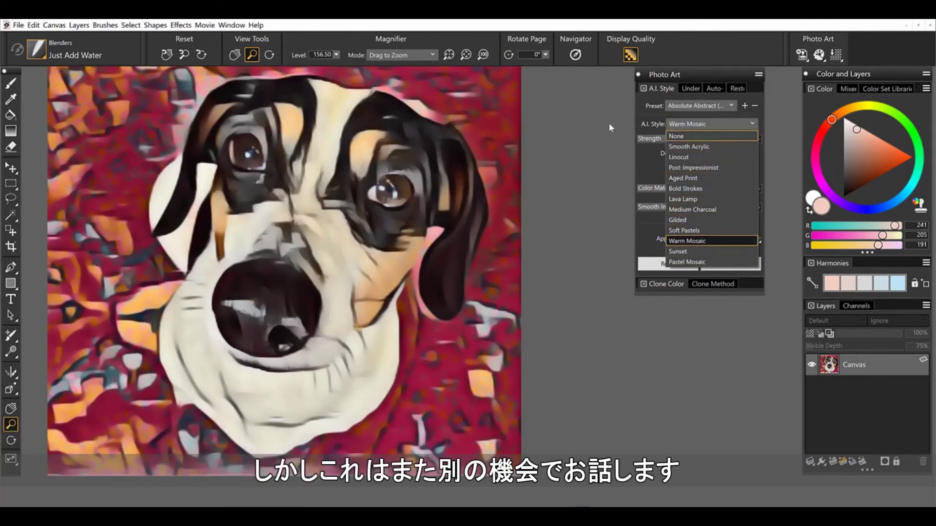
left_click(548, 243)
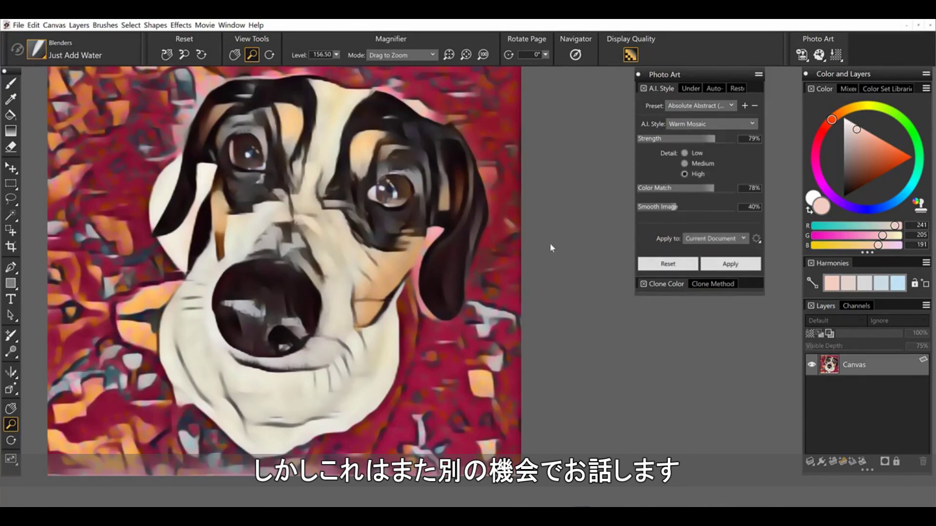